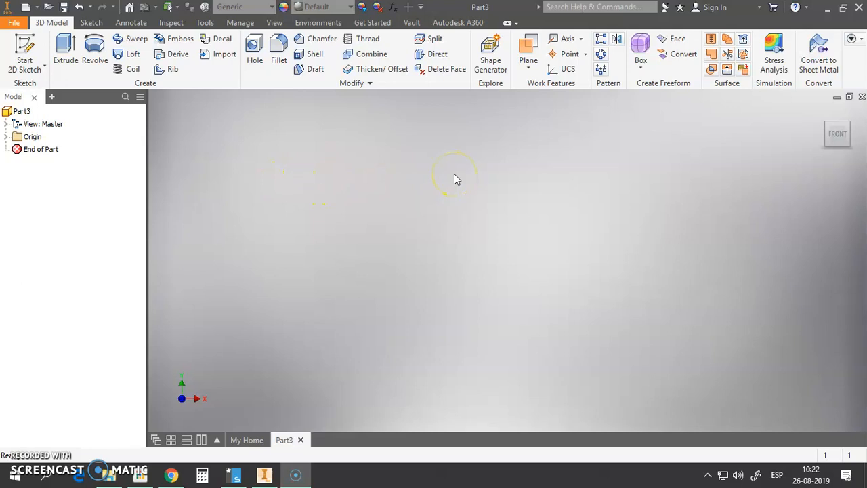
Step: Start a new 2D sketch on the YZ plane
click(25, 44)
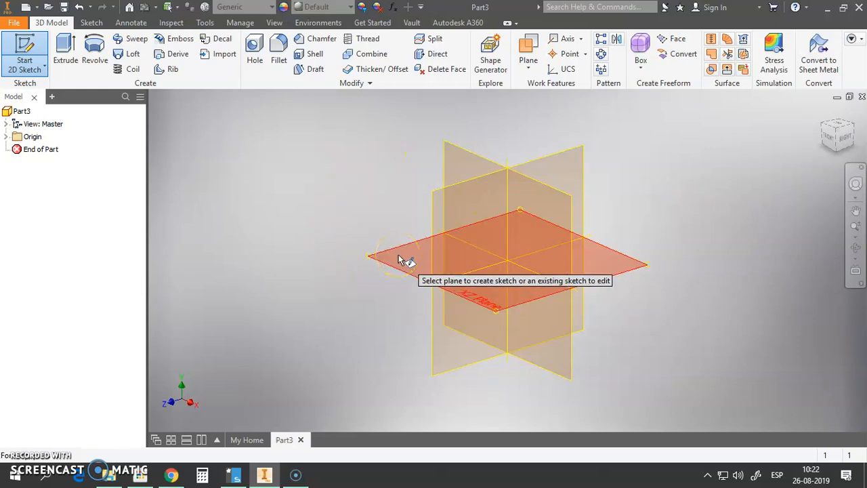
click(317, 215)
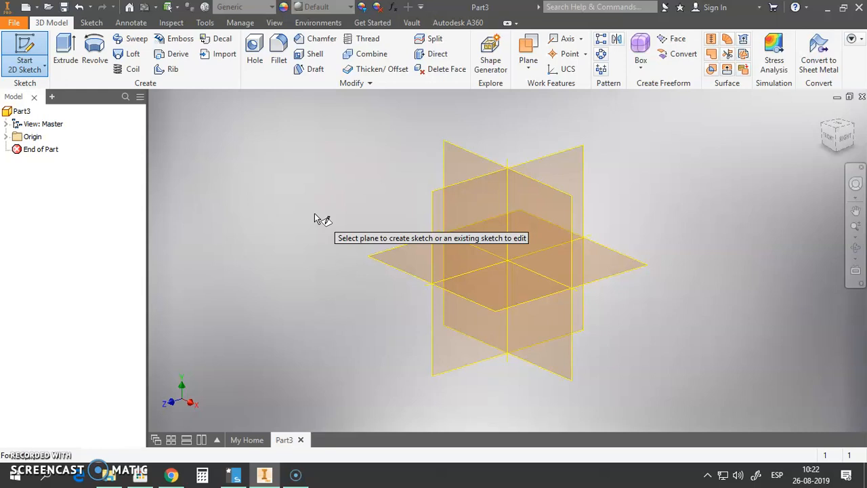
click(554, 126)
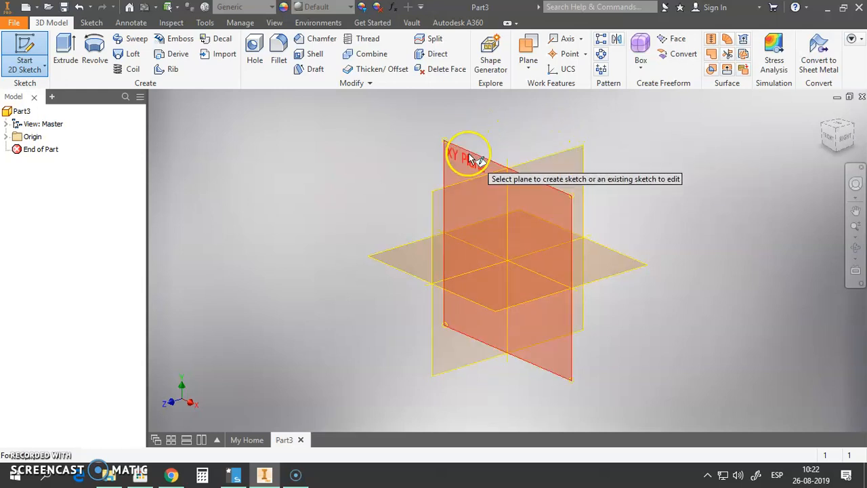
click(389, 266)
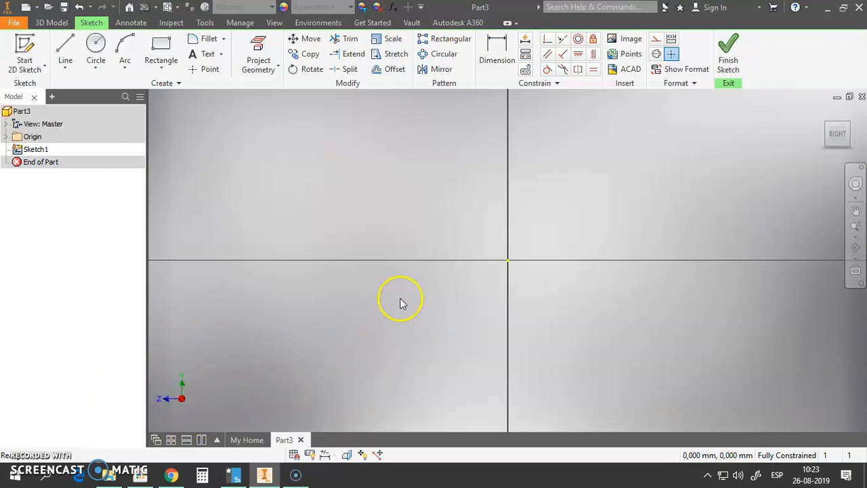
Step: Project the origin's Y Axis and Z Axis into the sketch as reference geometry
click(258, 47)
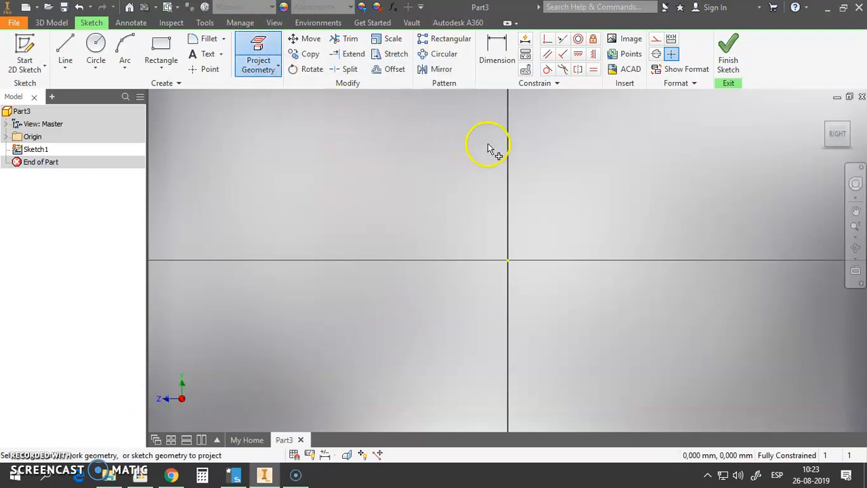
click(509, 146)
click(437, 259)
click(559, 259)
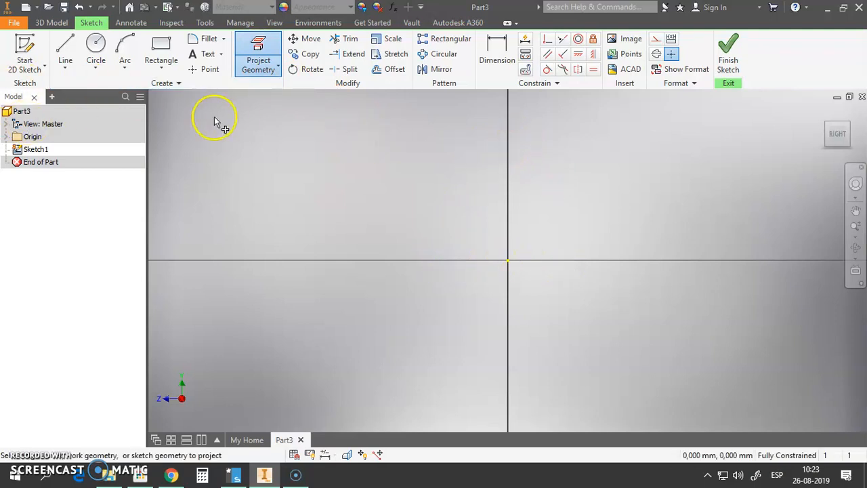
click(6, 136)
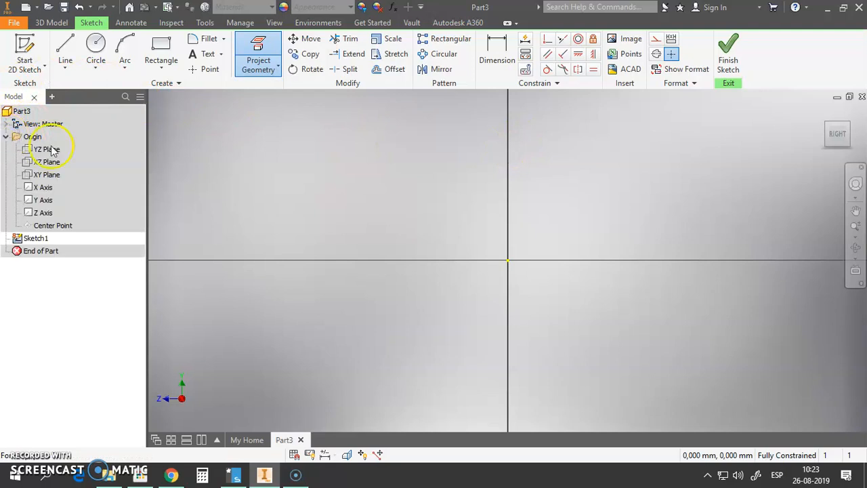
click(43, 202)
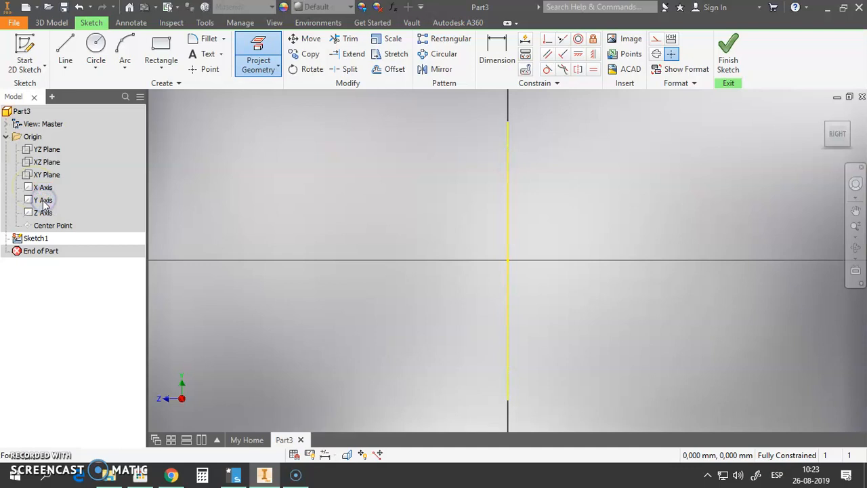
click(42, 215)
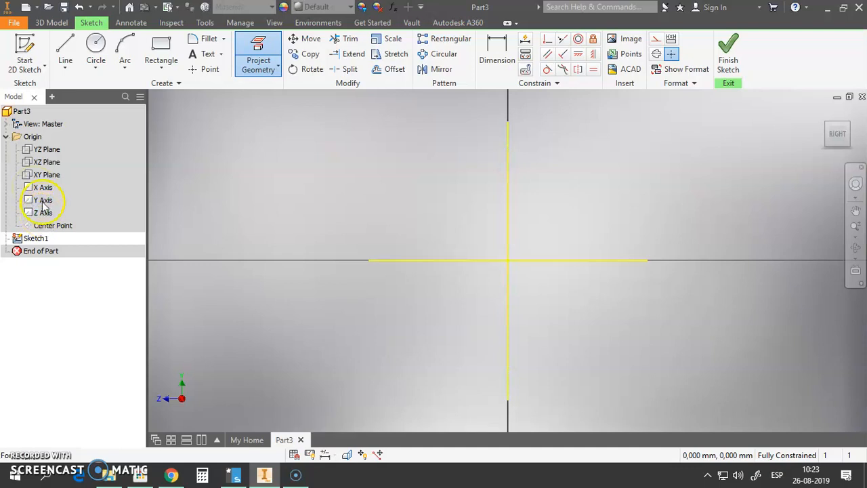
click(48, 162)
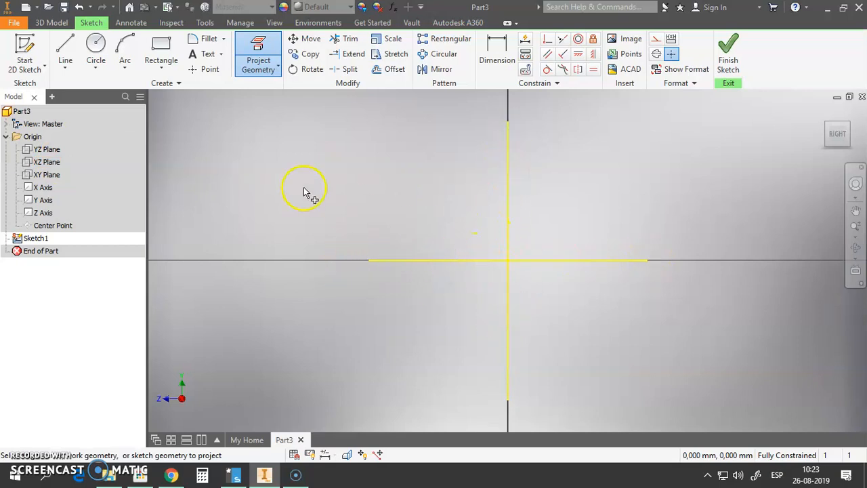
click(333, 180)
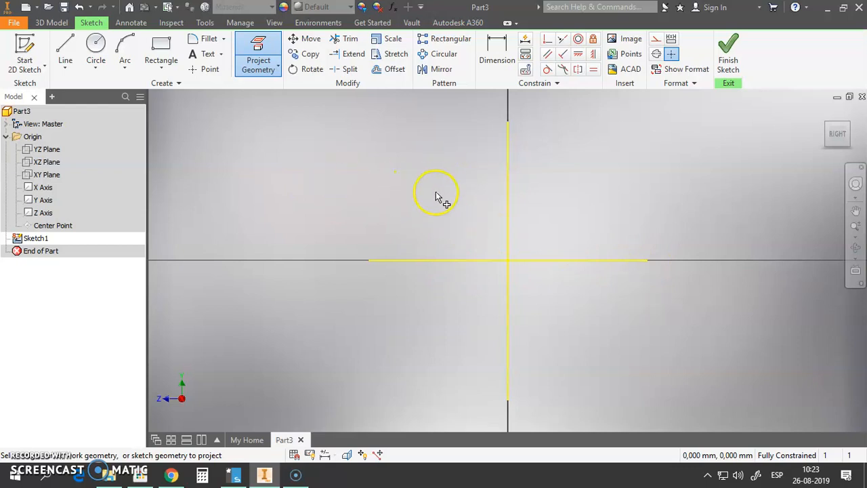
key(Escape)
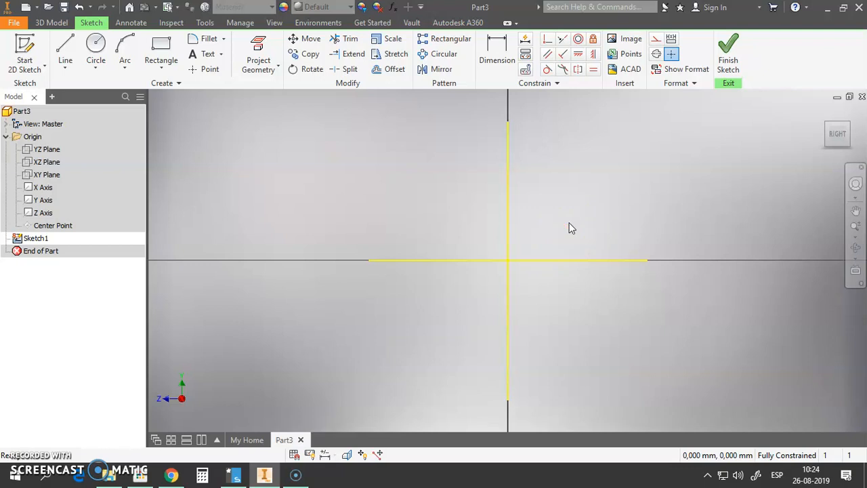
Step: Draw an 8 mm diameter circle centred on the horizontal axis, about 16.5 mm from the vertical axis on the negative Z side
click(93, 43)
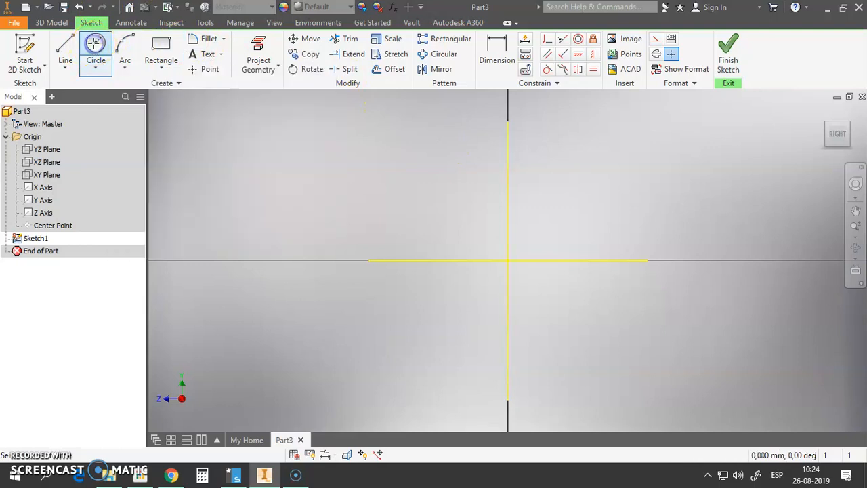
click(95, 43)
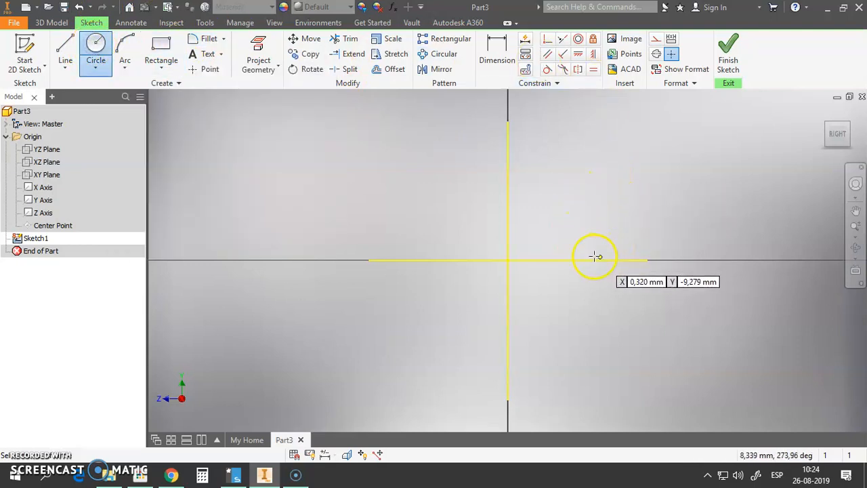
click(671, 259)
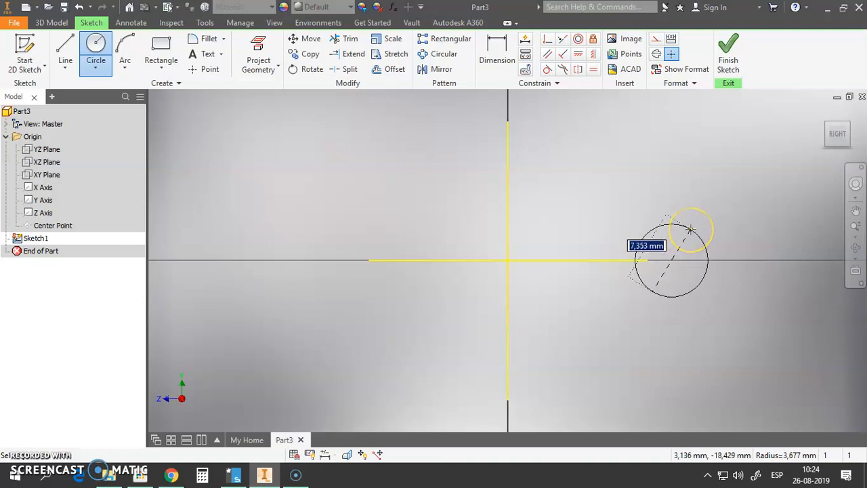
text(8)
key(Return)
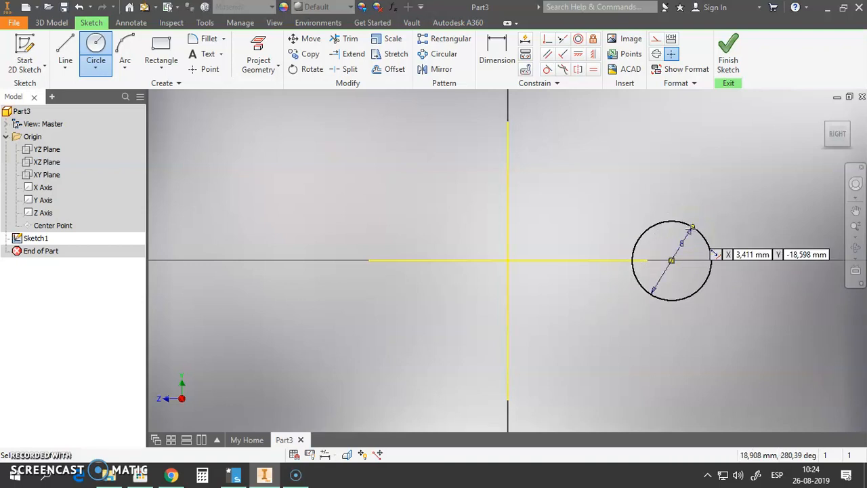
Step: Dimension the circle's centre 16 mm from the projected vertical axis and finish the sketch
click(498, 51)
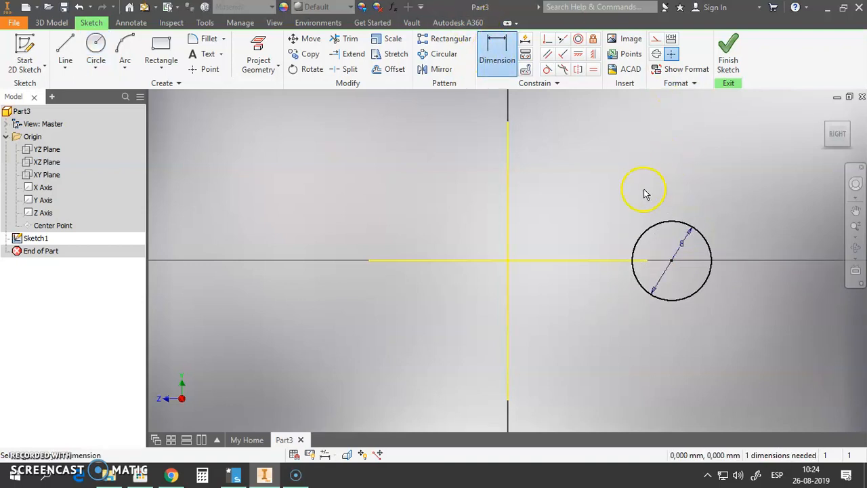
click(509, 181)
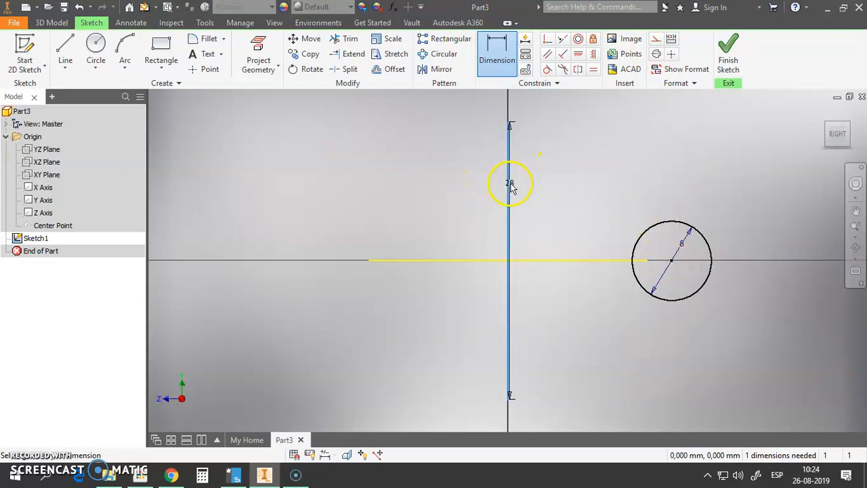
key(Escape)
click(499, 54)
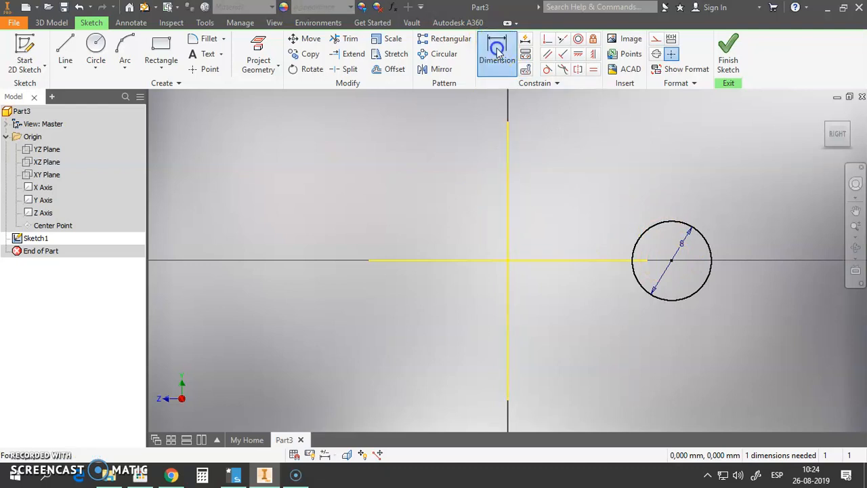
click(671, 260)
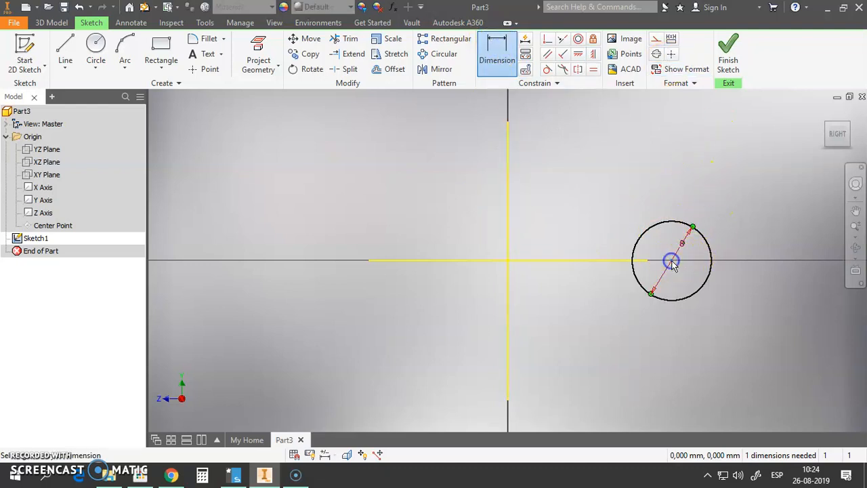
click(508, 190)
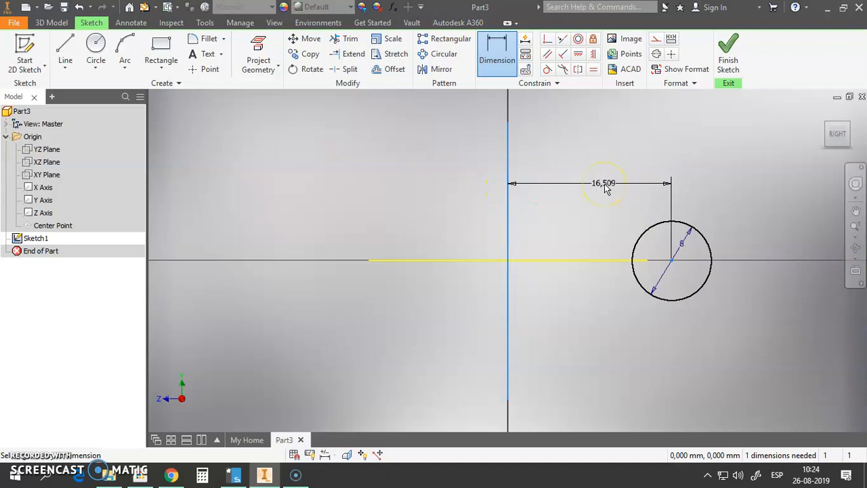
click(606, 192)
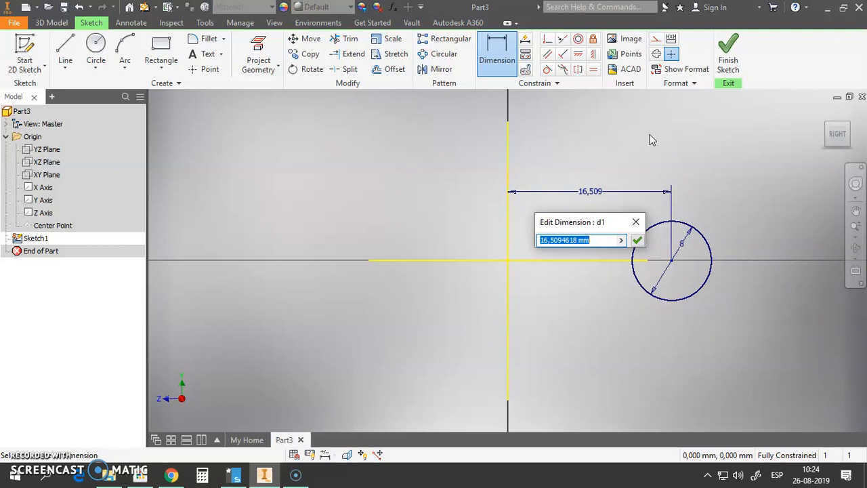
text(16)
key(Return)
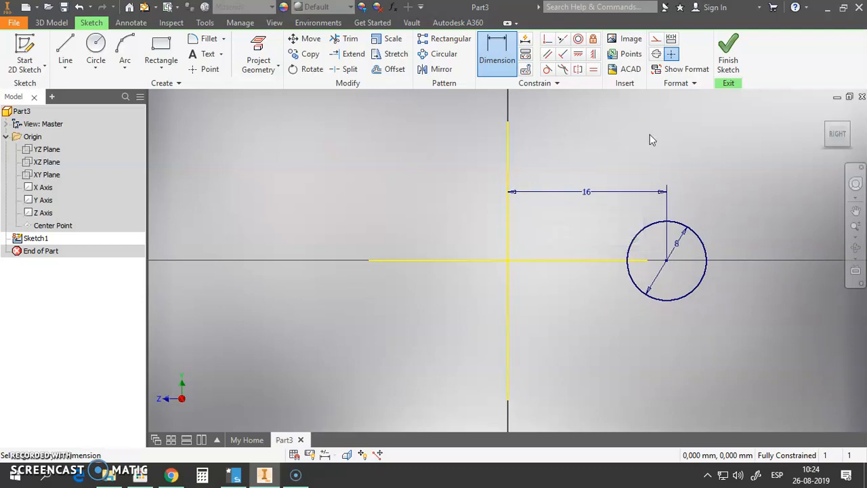
click(727, 58)
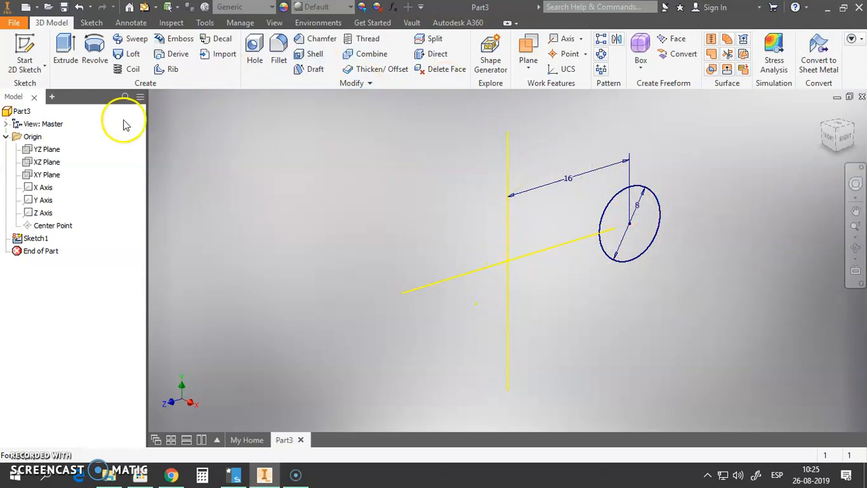
Step: Set up a Revolve of the circle about the projected vertical axis with Full extents and solid output
click(95, 46)
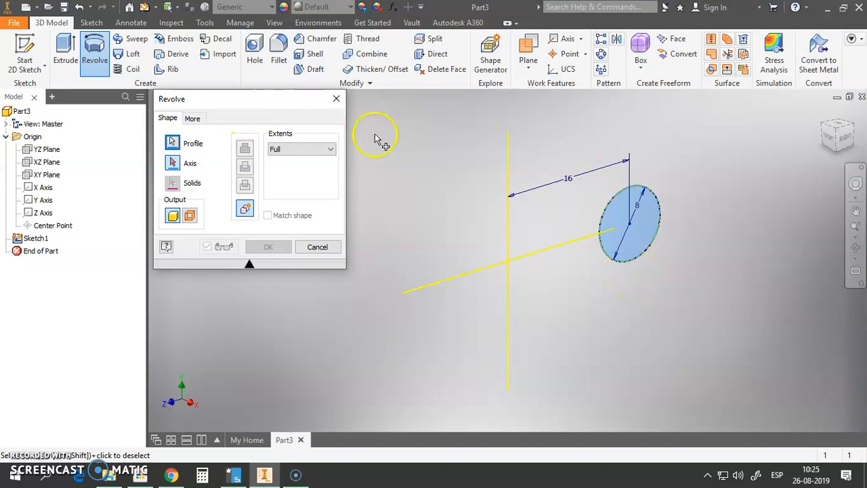
click(173, 162)
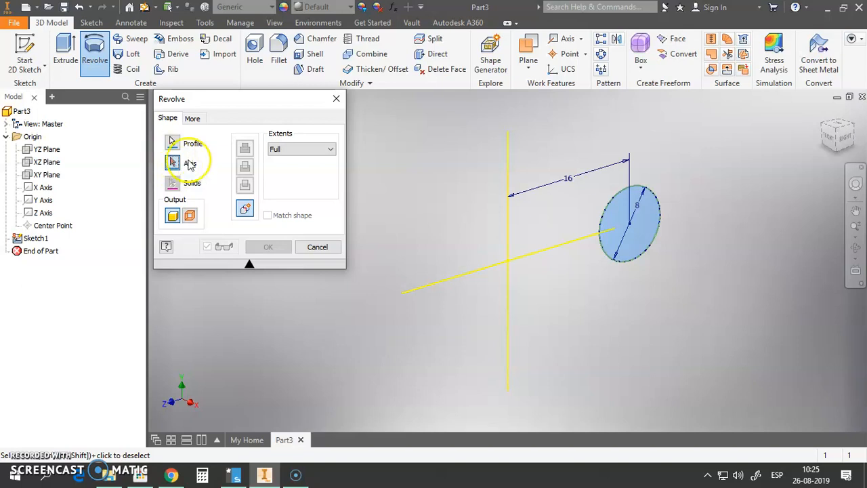
click(510, 150)
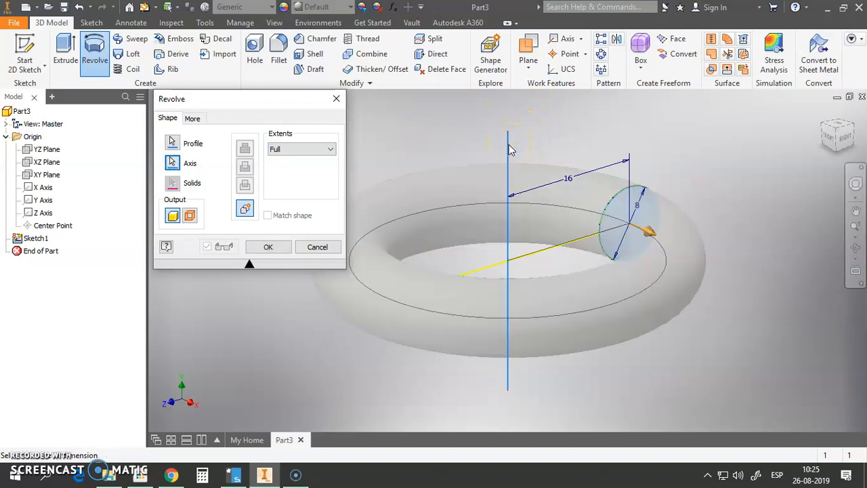
click(206, 144)
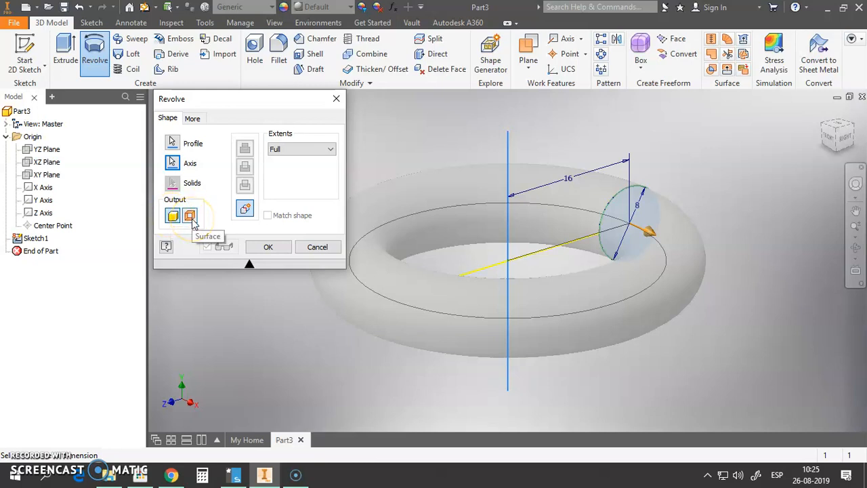
click(173, 216)
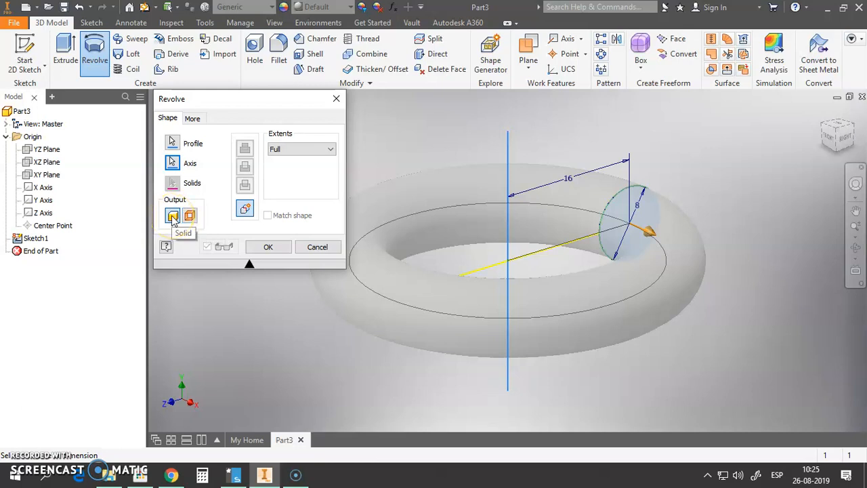
click(189, 216)
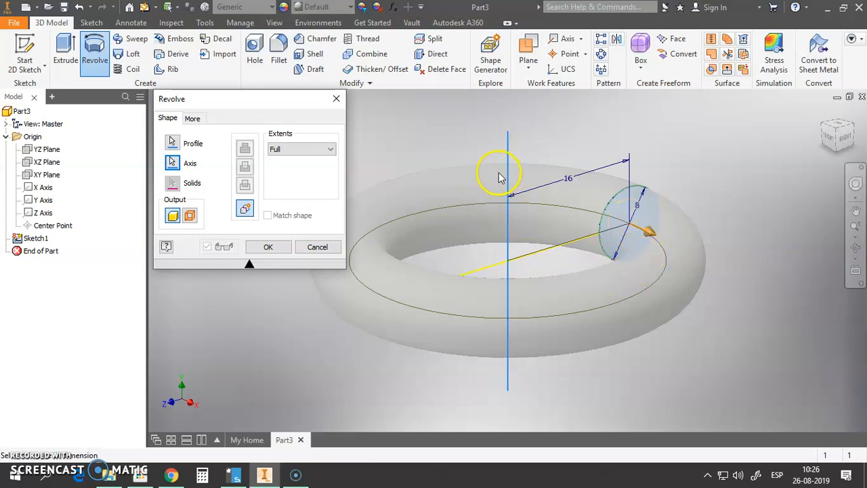
Step: Change the revolve extents to Angle and set the angle to 125 degrees
click(330, 149)
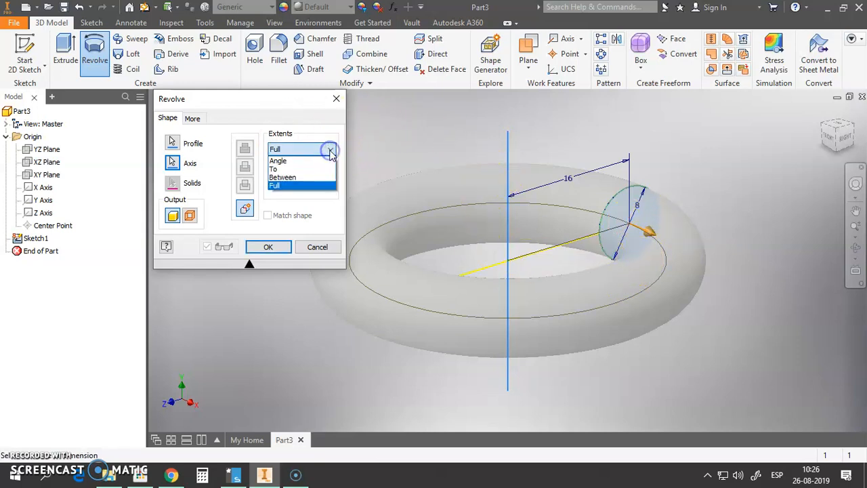
click(280, 162)
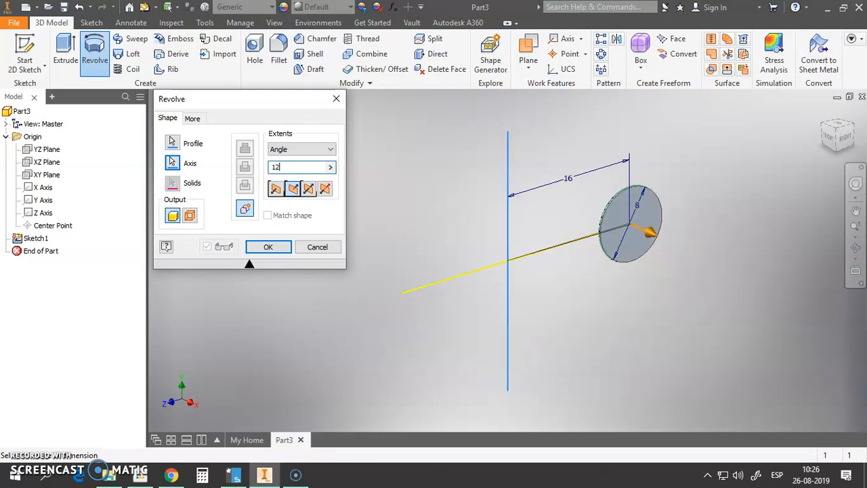
text(5)
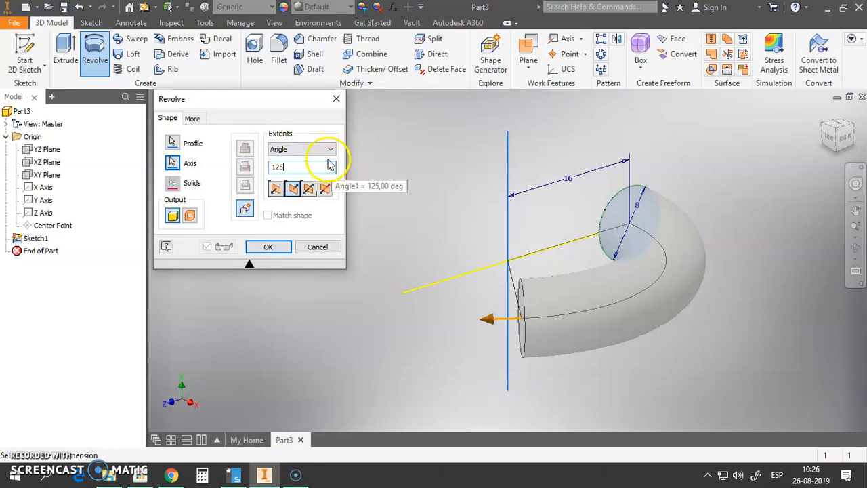
Step: Try the To and Full extents for the revolve and pull its end to an angle of 235 degrees
click(331, 150)
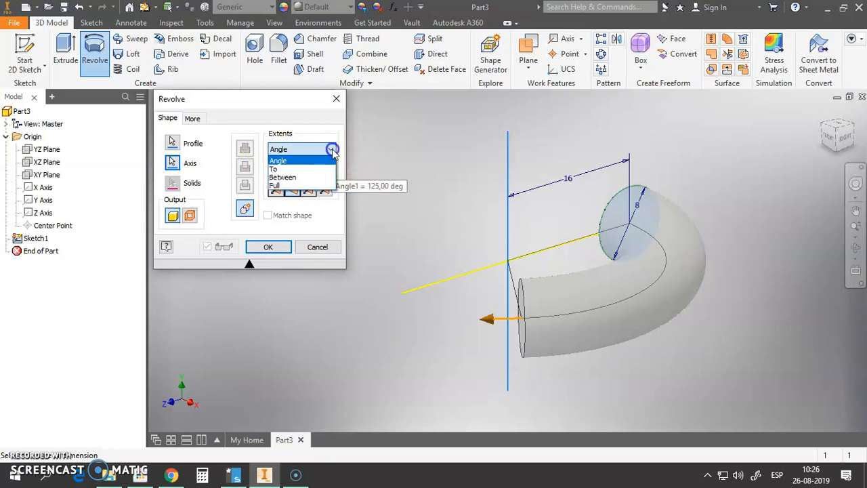
click(276, 170)
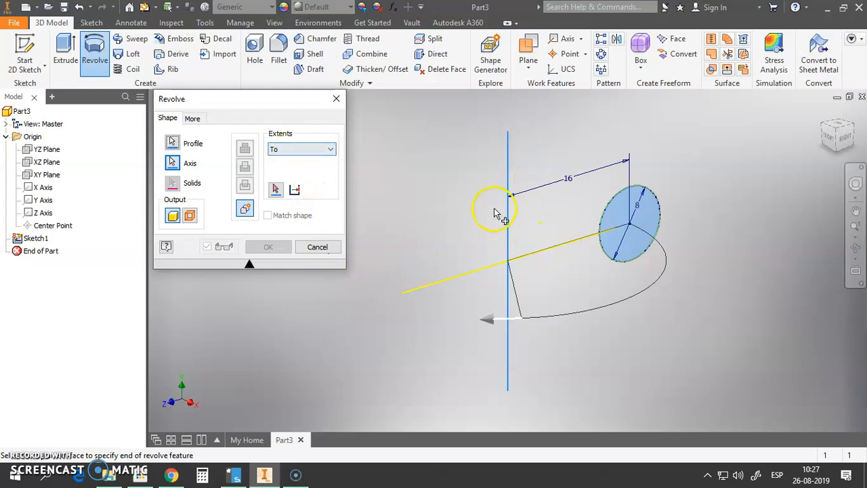
click(318, 149)
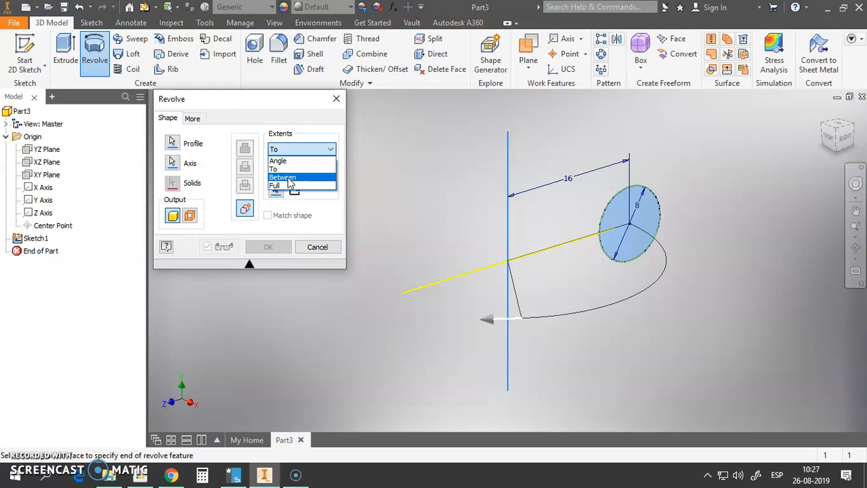
click(278, 185)
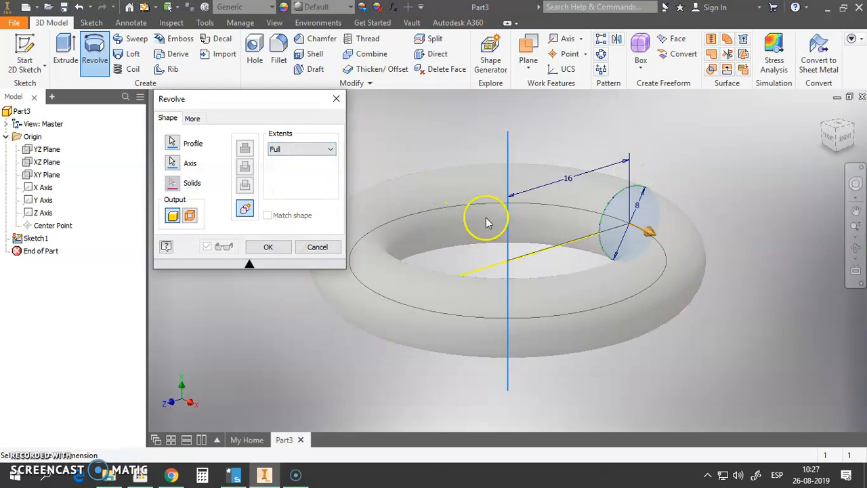
drag(651, 232, 437, 248)
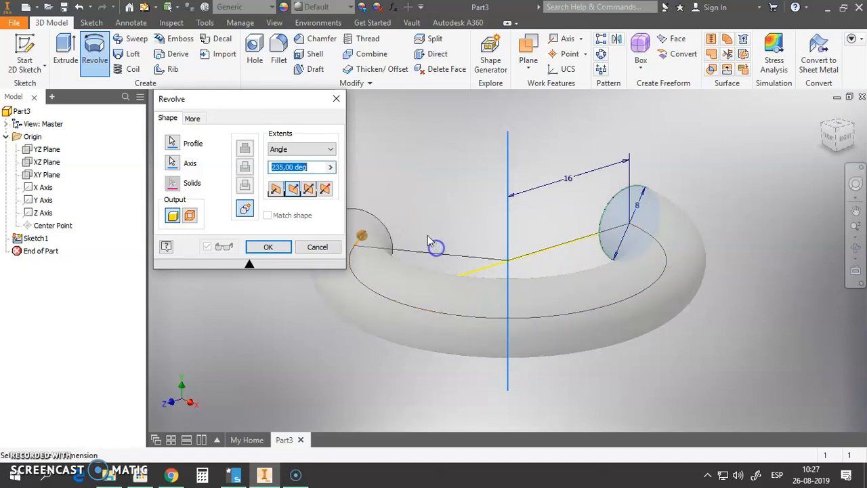
Step: Set the revolve extents to Full and create the complete solid ring
click(329, 149)
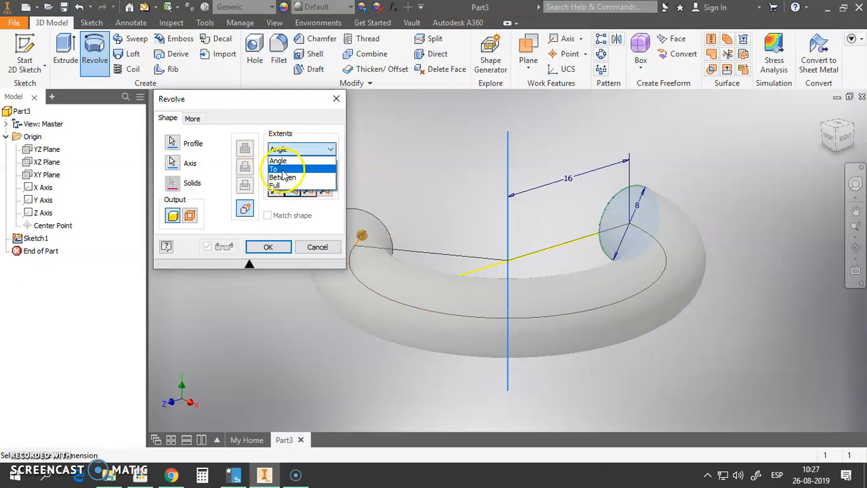
click(278, 186)
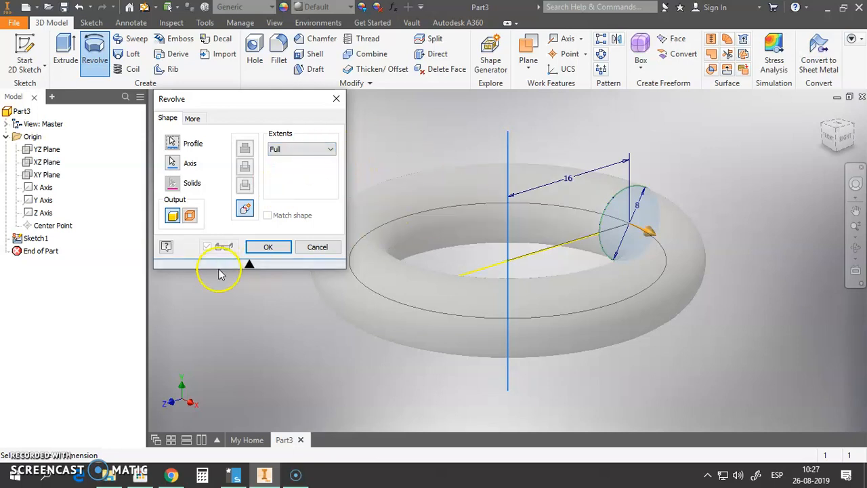
click(266, 248)
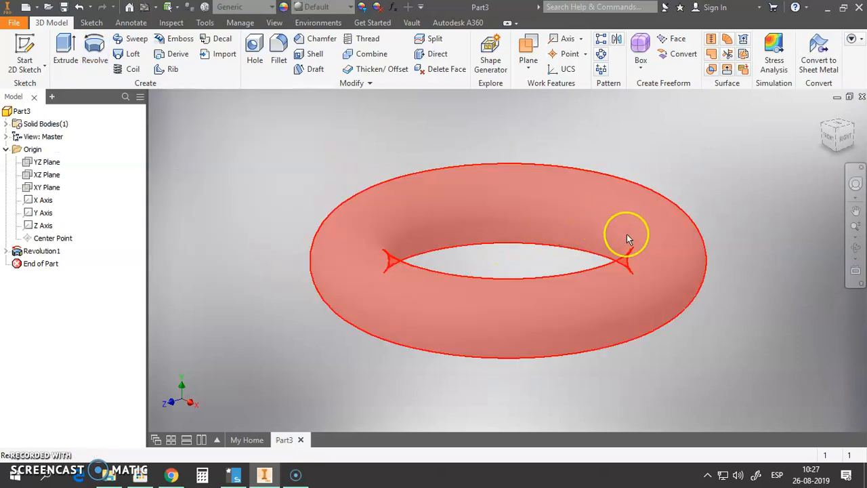
shift+middle_drag(757, 228, 621, 232)
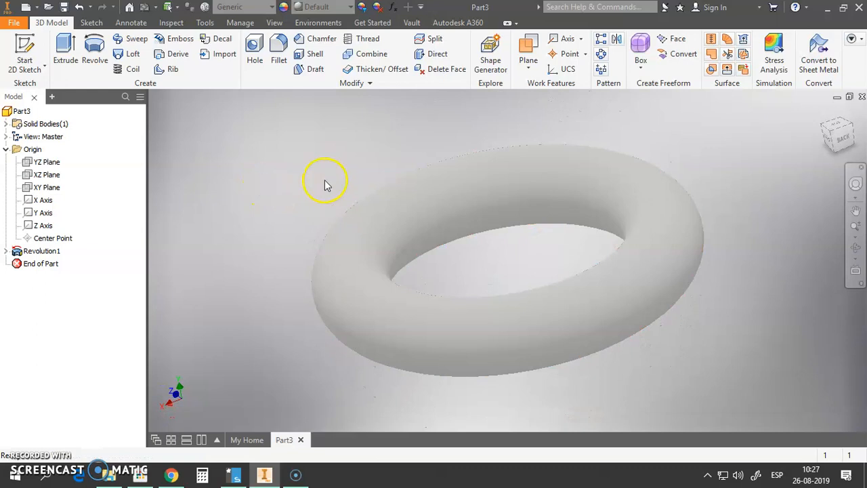
Step: Delete the Revolution1 feature without deleting its consumed sketches and features
click(24, 252)
right_click(24, 253)
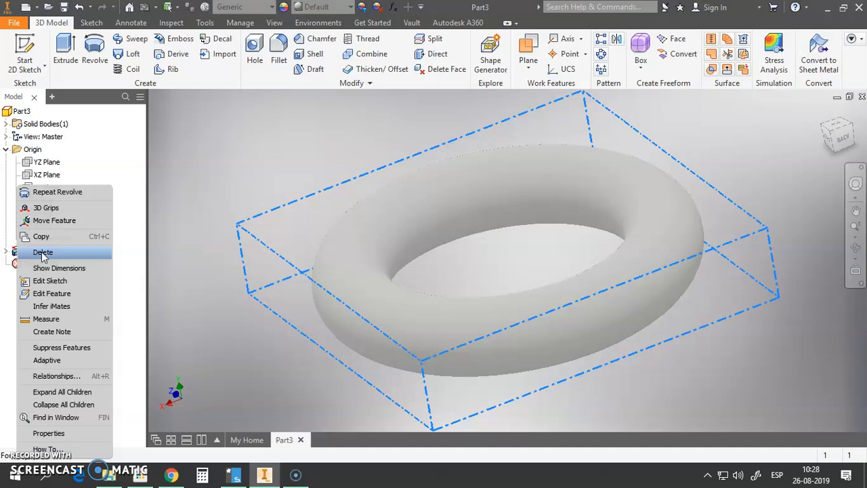
click(42, 252)
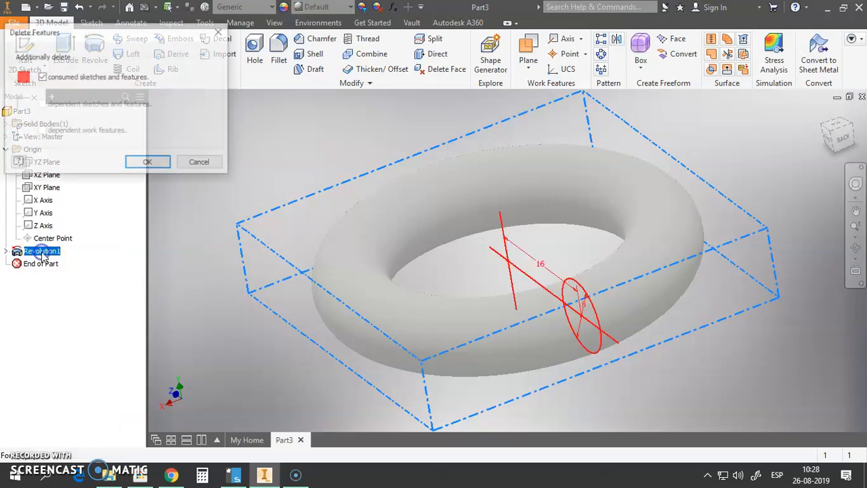
drag(64, 37, 128, 145)
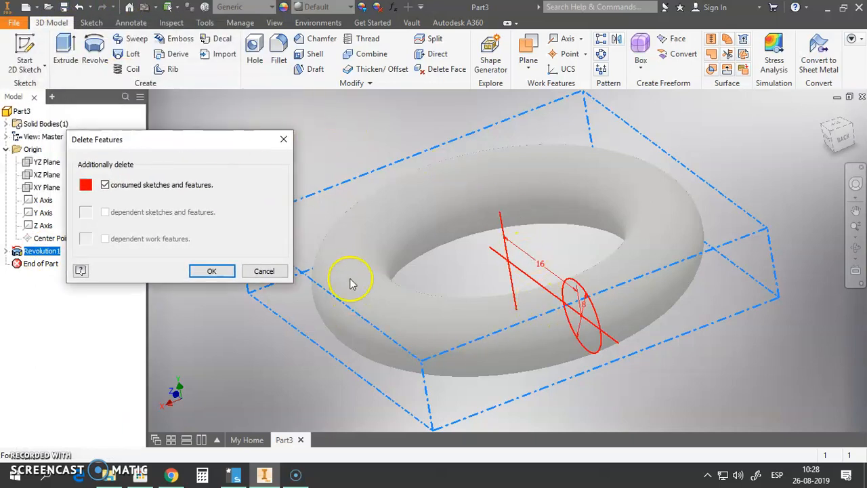
click(105, 186)
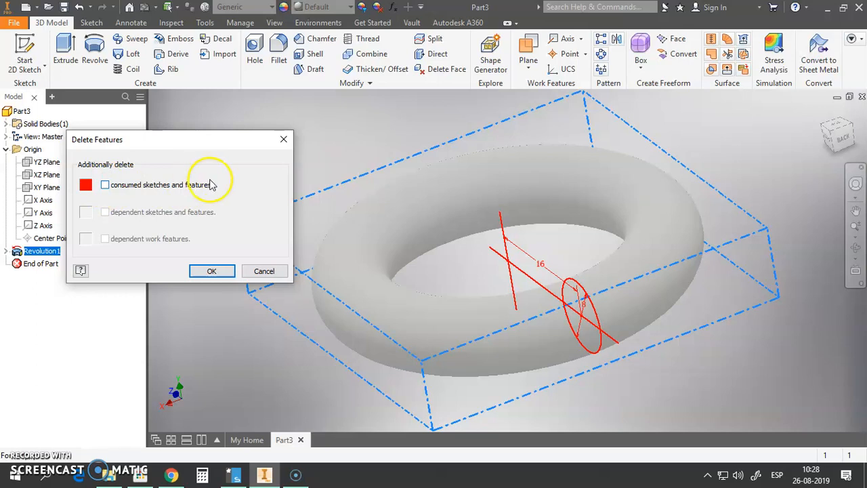
click(212, 271)
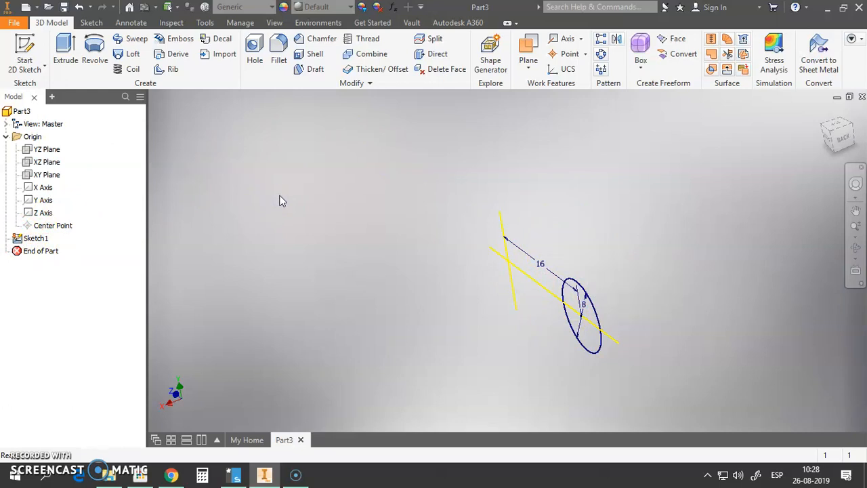
Step: Reopen Sketch1 for editing and delete the circle along with its 16 mm and 8 mm dimensions
double_click(22, 239)
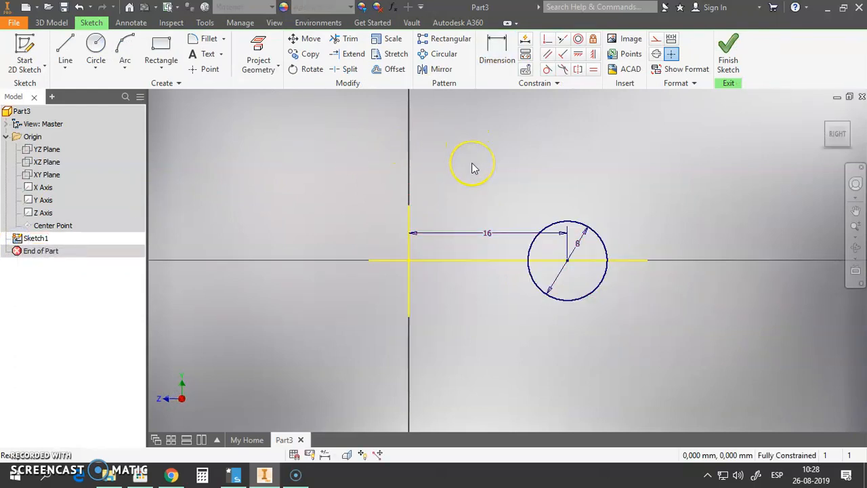
click(493, 233)
key(Delete)
click(577, 244)
key(Delete)
click(594, 232)
key(Delete)
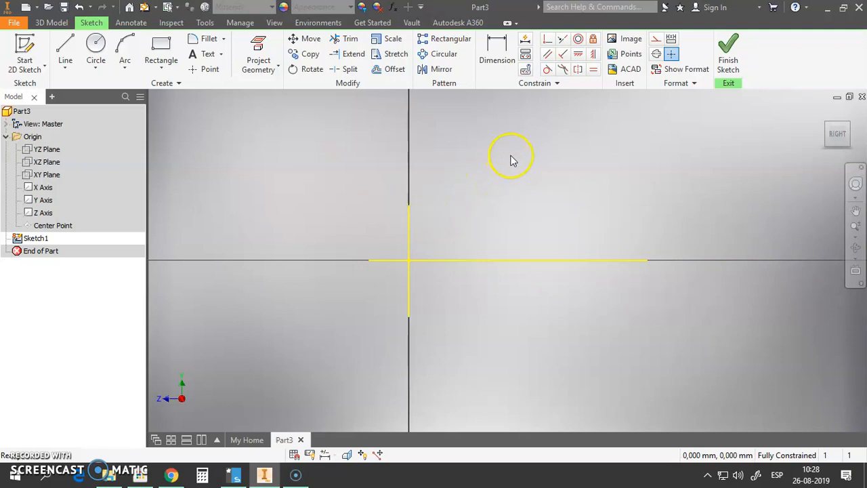
Step: Draw a rectangle about 17 mm wide and 3.6 mm high on the negative Z side, just above the projected horizontal axis
middle_drag(480, 154, 515, 236)
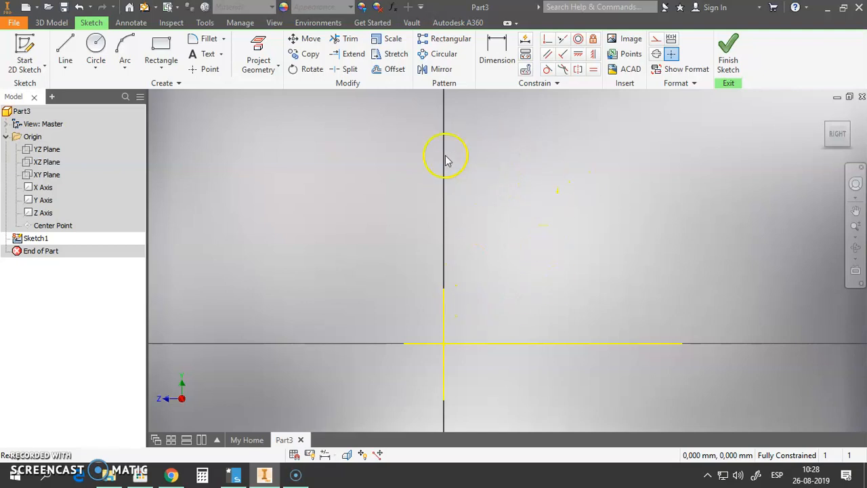
click(159, 53)
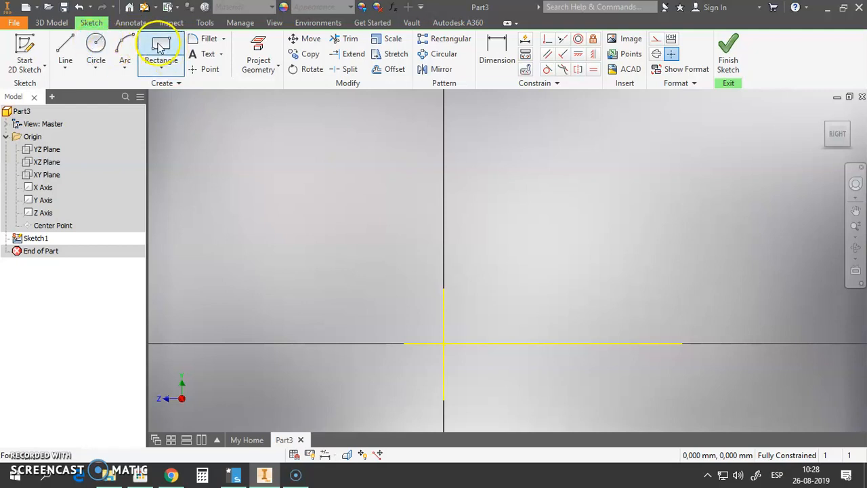
click(482, 323)
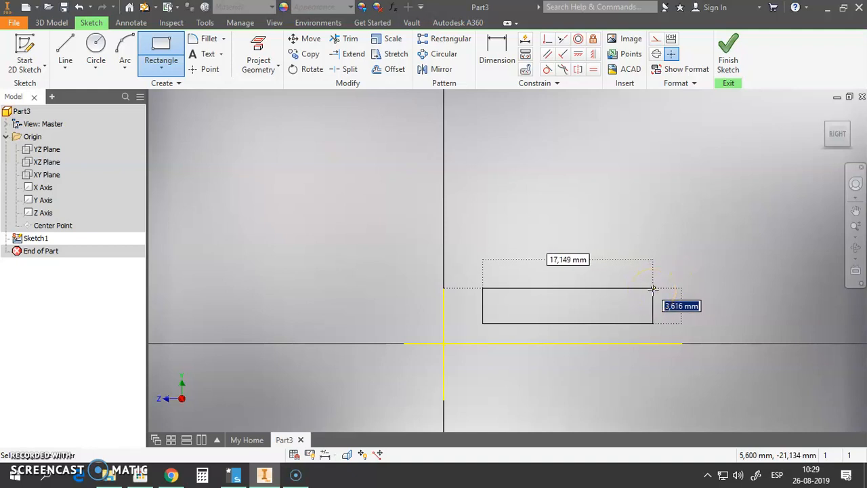
click(650, 288)
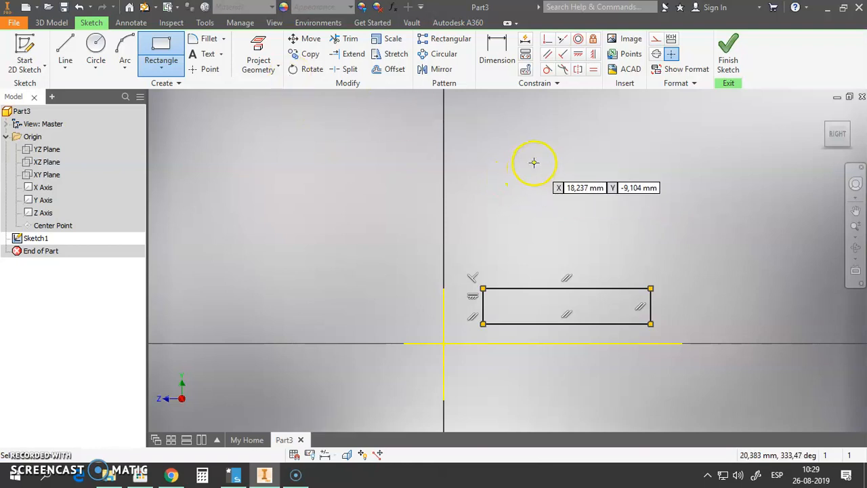
Step: Draw a circle well above the rectangle, with its centre vertically aligned with the rectangle's edge nearest the vertical axis
middle_drag(532, 163, 517, 227)
click(97, 46)
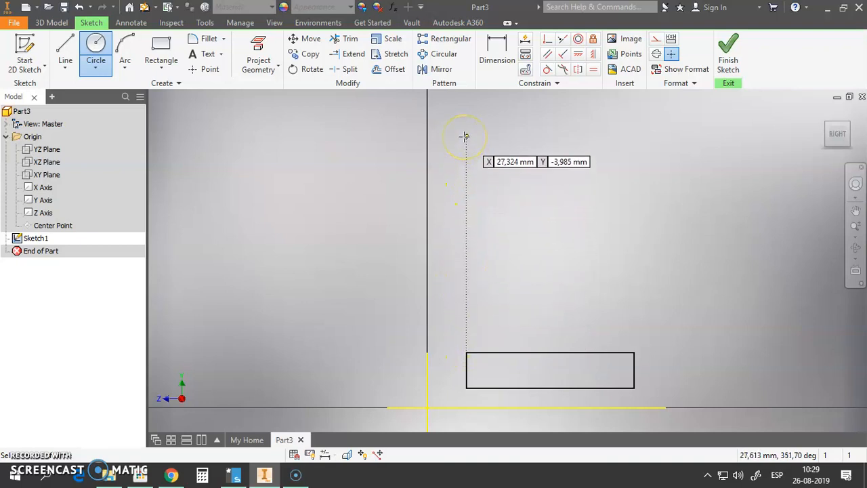
drag(465, 137, 469, 186)
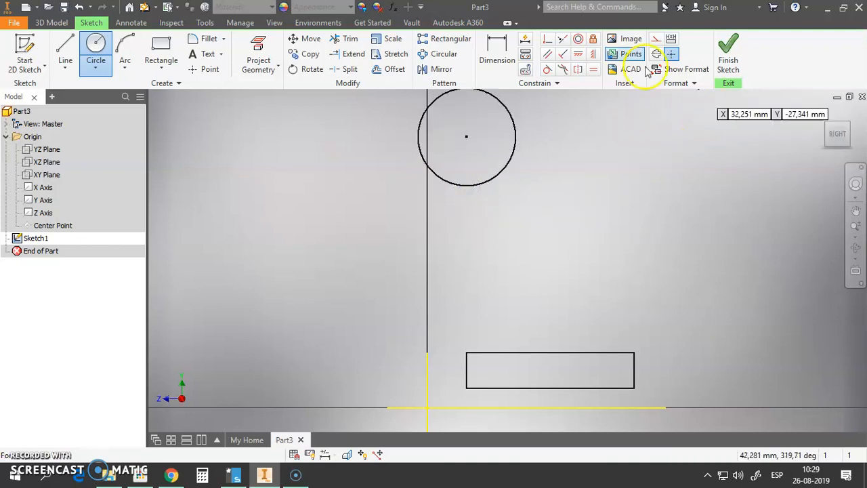
Step: Draw a vertical line from the circle's centre down to the rectangle's upper corner nearest the vertical axis
click(105, 45)
click(66, 50)
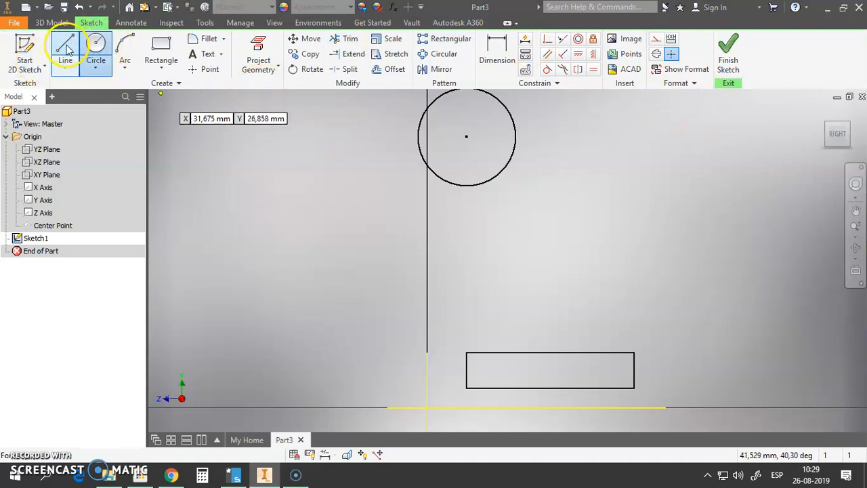
drag(466, 137, 467, 352)
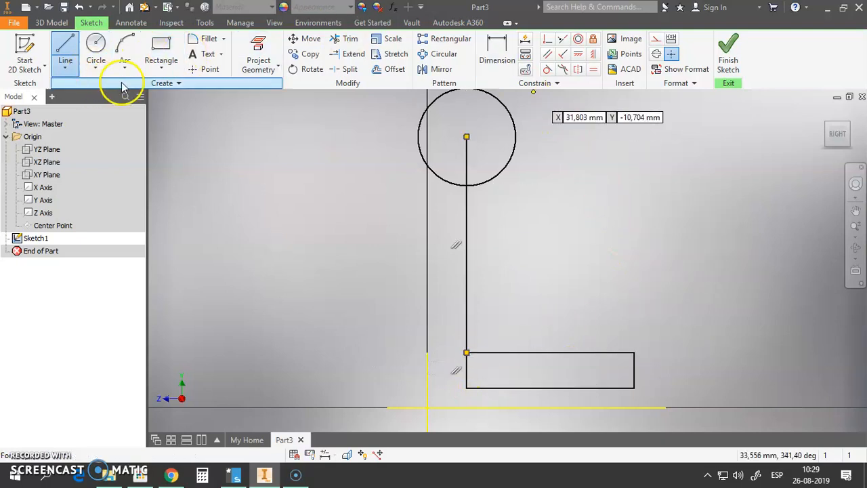
Step: Draw a narrower rectangle about 2.8 mm high on top of the first one, starting from the vertical line's lower end
click(160, 44)
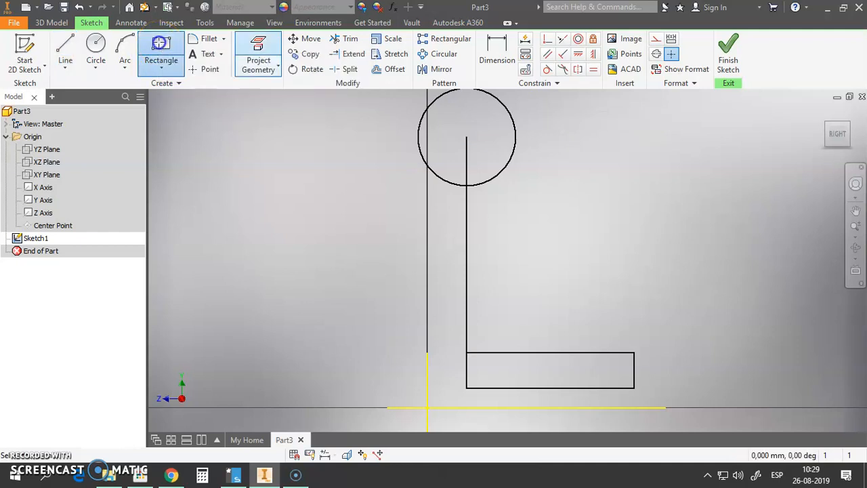
click(466, 352)
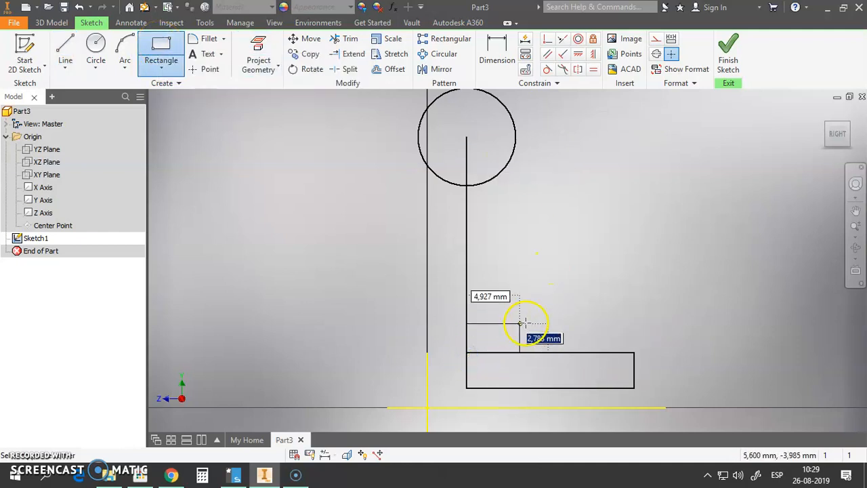
click(605, 323)
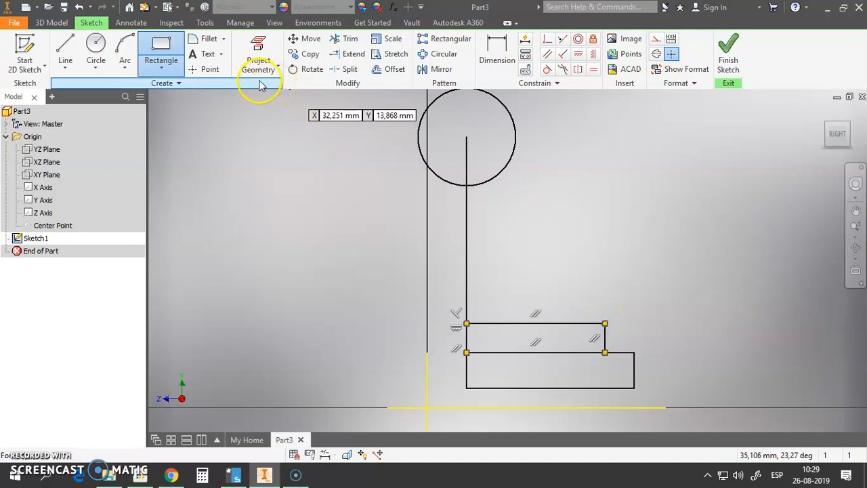
Step: Draw a three-point arc curving inward from the circle's lower edge to the top edge of the upper rectangle
click(128, 67)
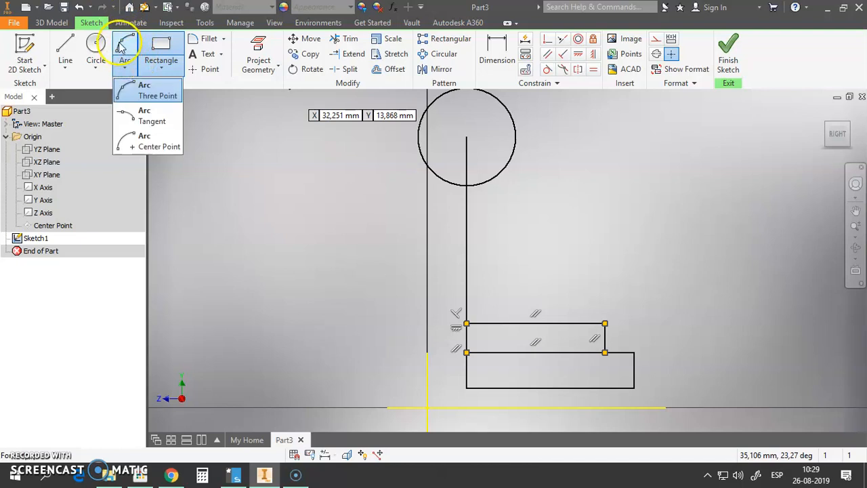
click(121, 48)
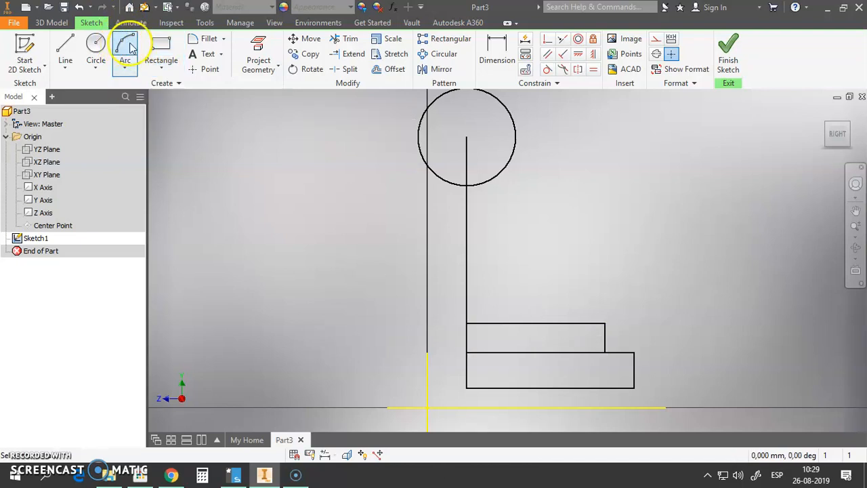
click(491, 180)
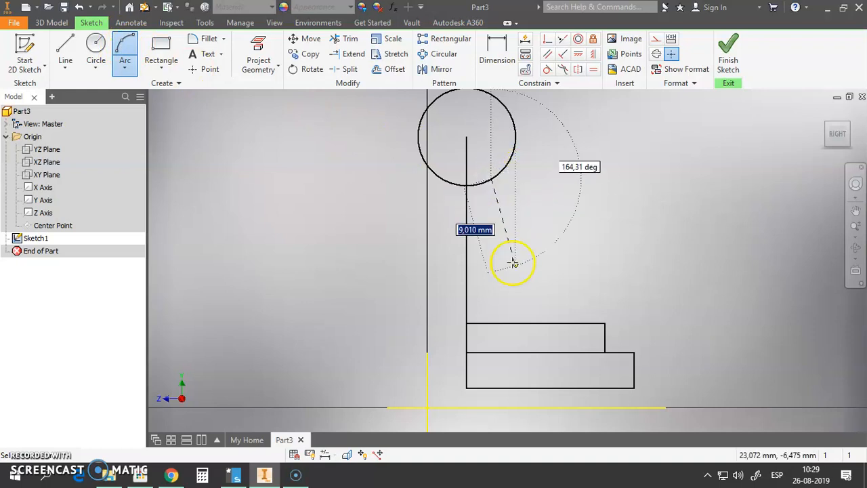
click(573, 325)
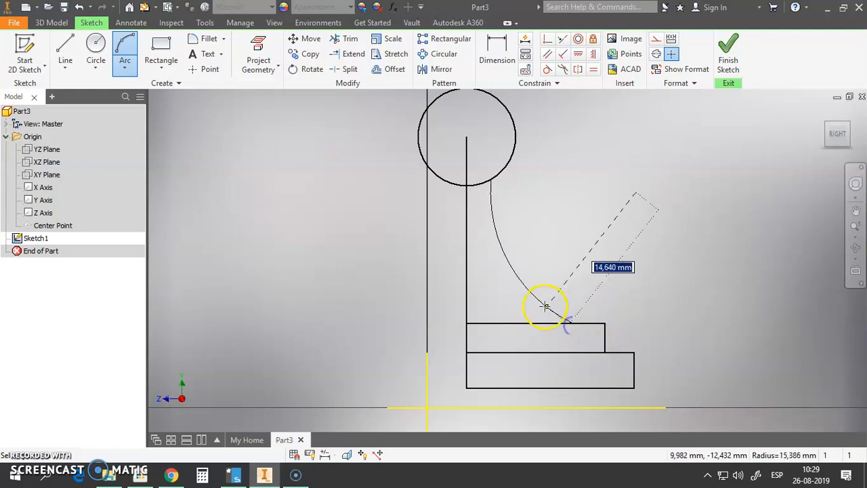
click(520, 276)
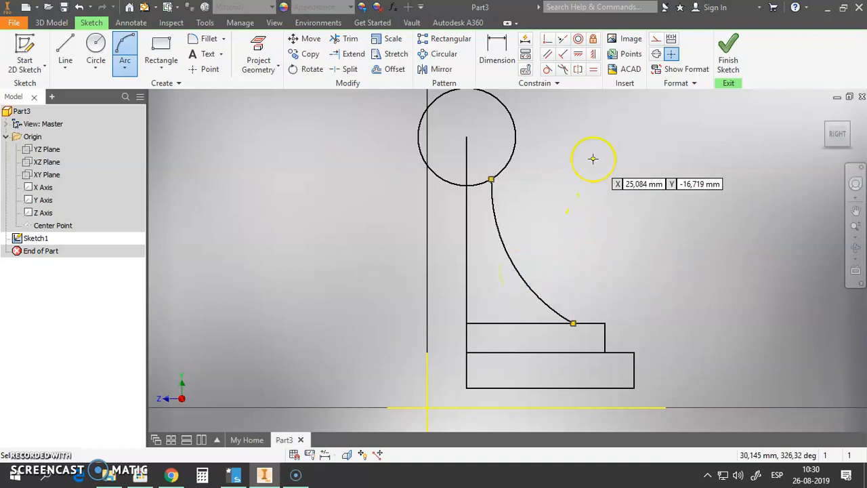
key(Escape)
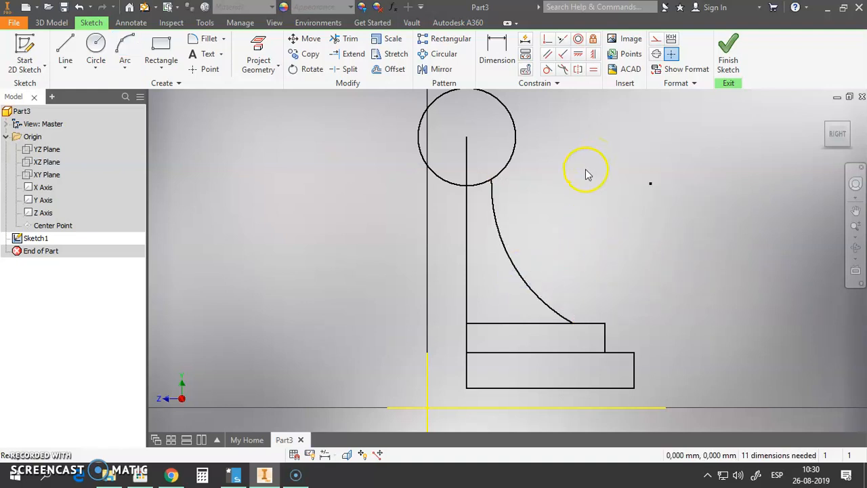
Step: Delete the constraint marked beside the vertical line's upper end and try to pull that endpoint up from the circle's centre
middle_drag(586, 169, 562, 210)
click(447, 188)
click(445, 177)
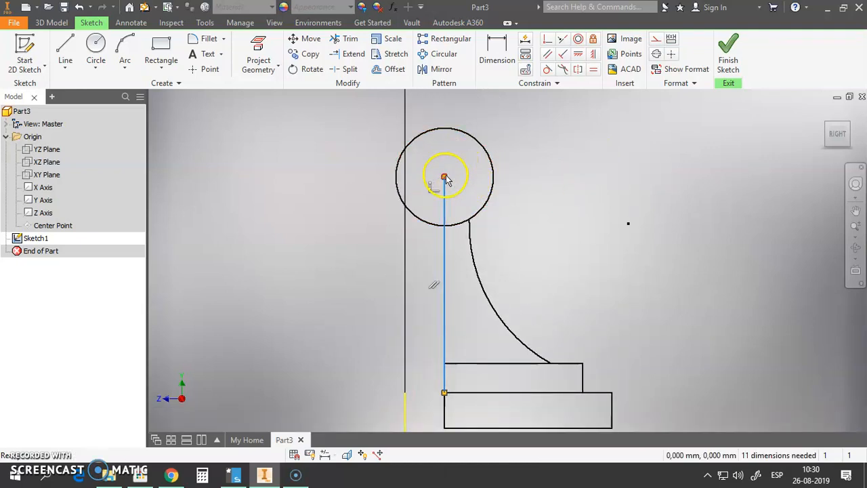
click(444, 176)
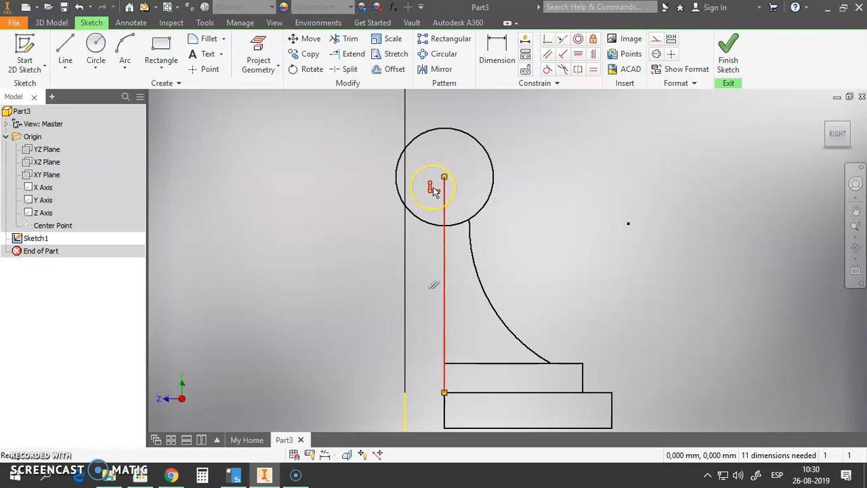
right_click(433, 189)
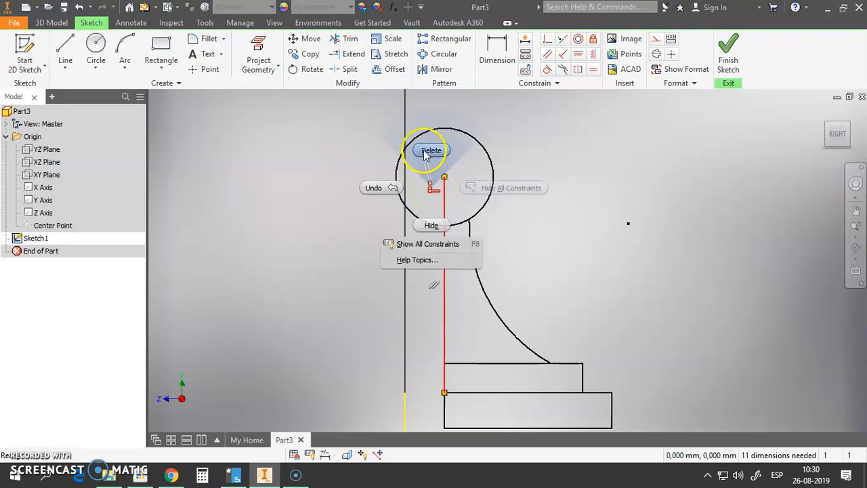
click(431, 150)
click(445, 178)
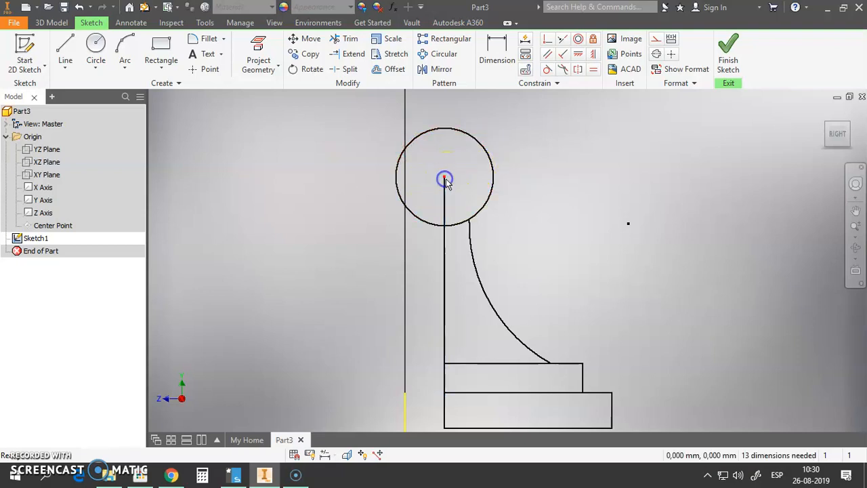
drag(446, 179, 446, 169)
click(447, 195)
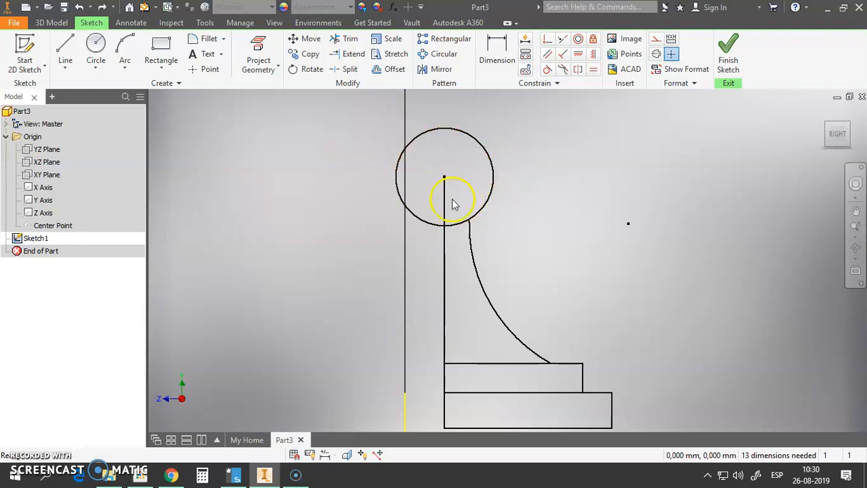
Step: Replace the vertical line with one about 30.3 mm long from the lower rectangle's bottom corner up to the circle's top
click(493, 192)
key(Delete)
click(65, 52)
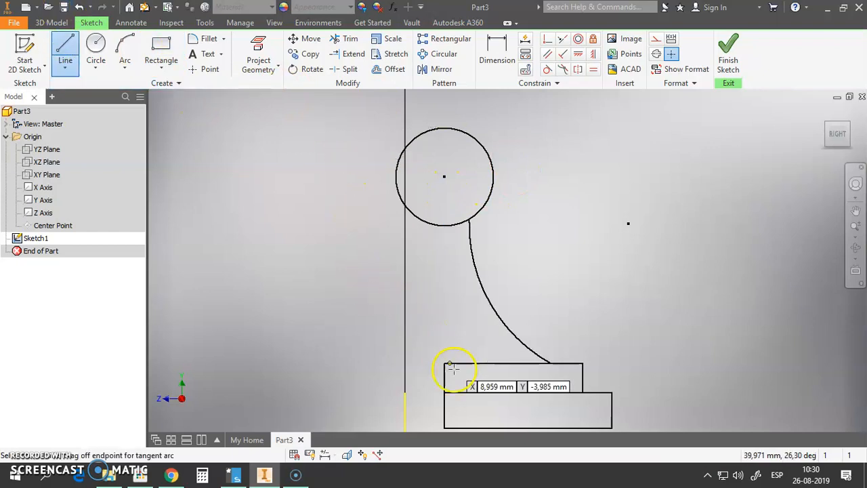
click(444, 427)
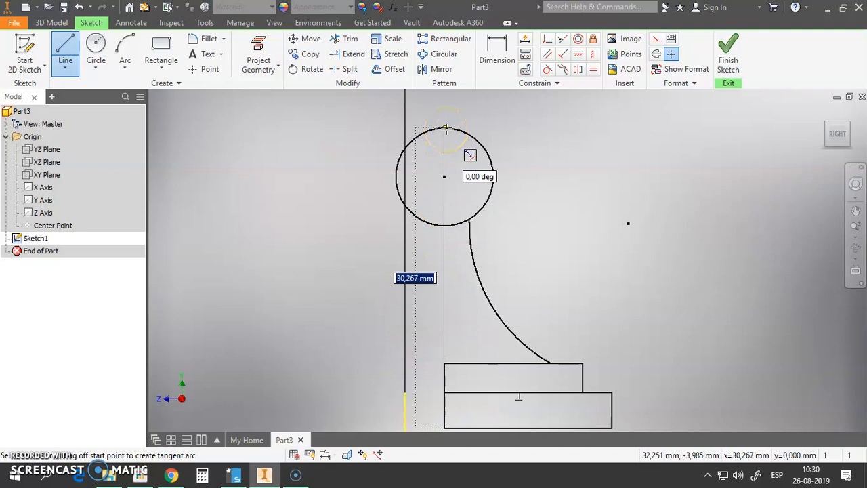
double_click(444, 127)
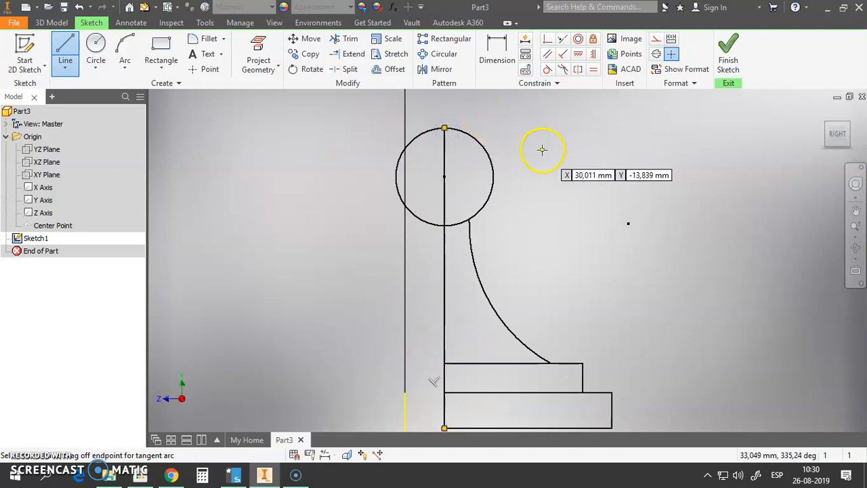
key(Escape)
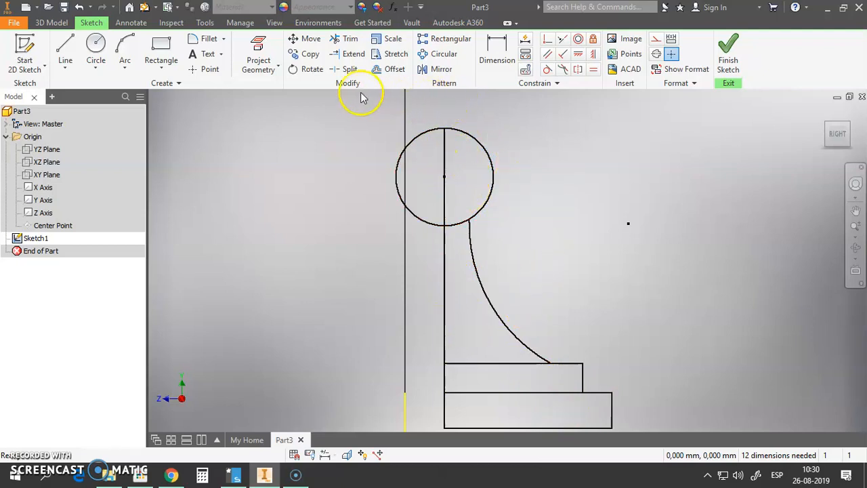
Step: Trim the circle segment between the vertical line and the arc, plus the rectangle edges lying inside the pawn outline
click(339, 40)
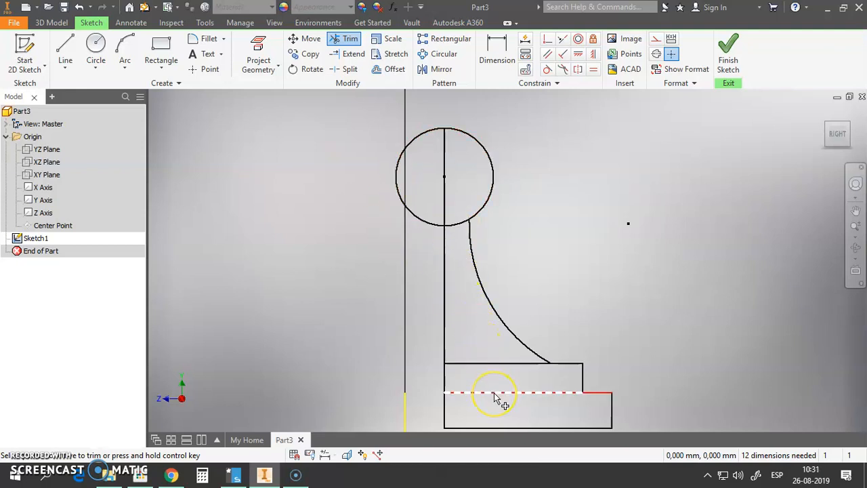
mouse_move(515, 414)
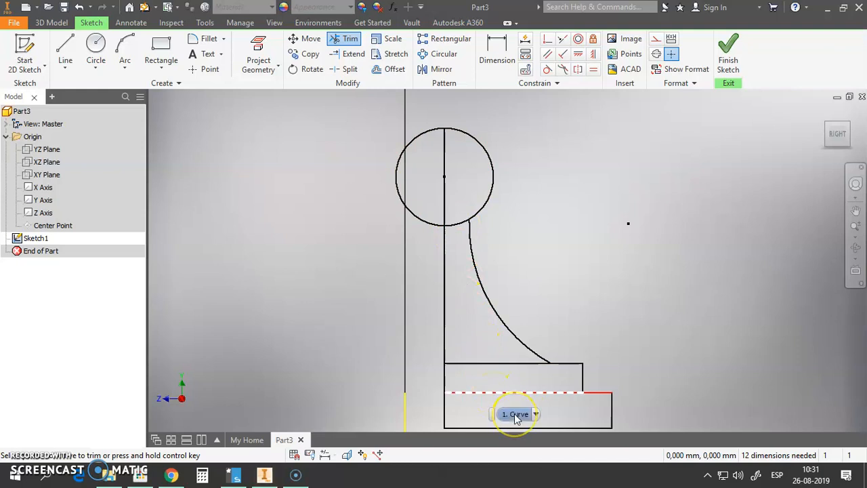
click(465, 183)
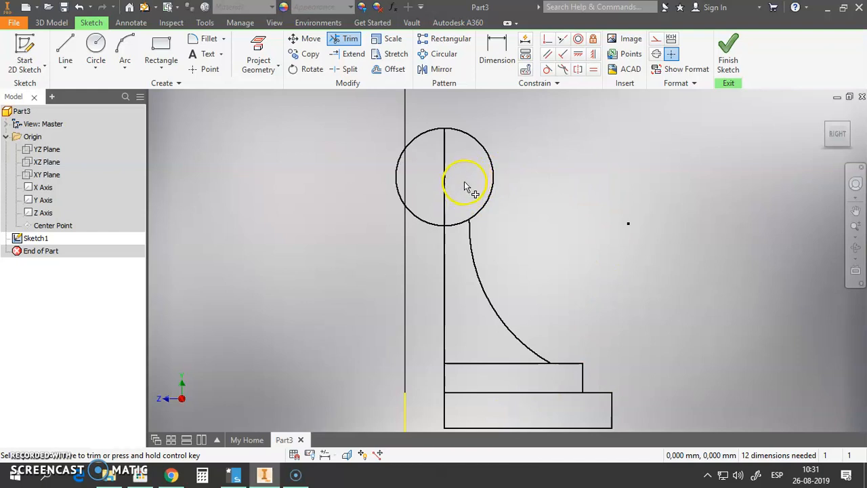
drag(464, 188, 465, 303)
drag(483, 364, 515, 401)
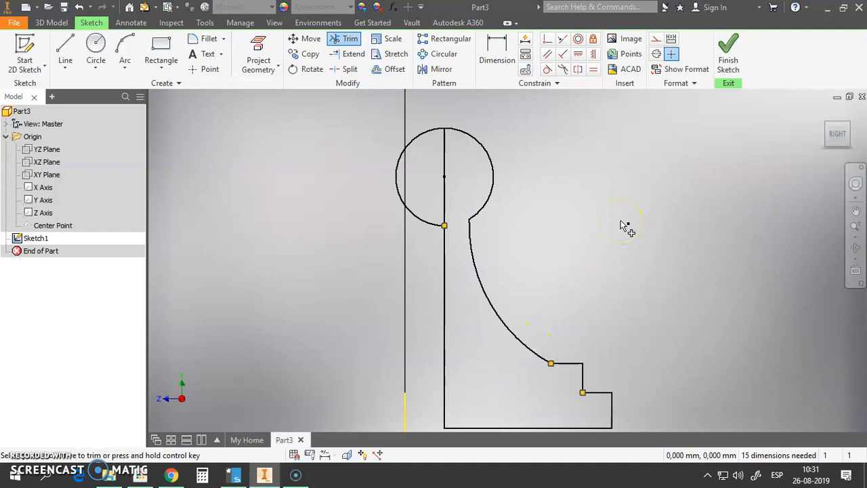
Step: Trim away the half of the circle on the outer side of the vertical line and finish the sketch
drag(416, 126, 415, 225)
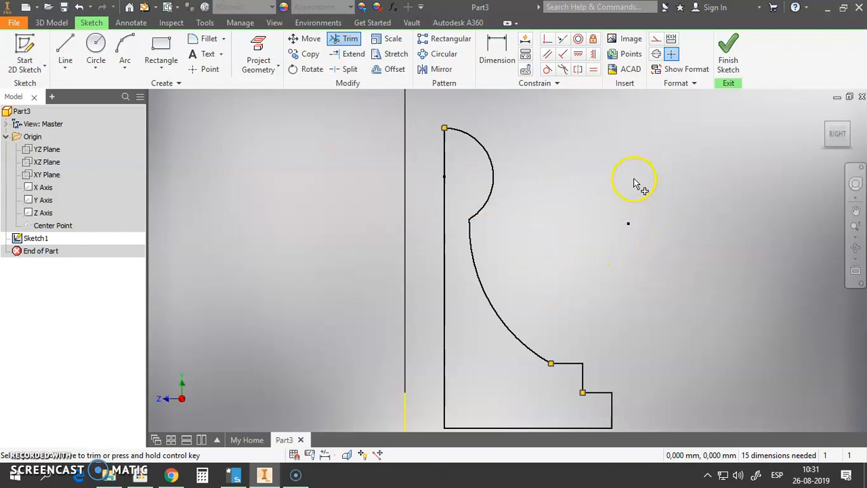
key(Escape)
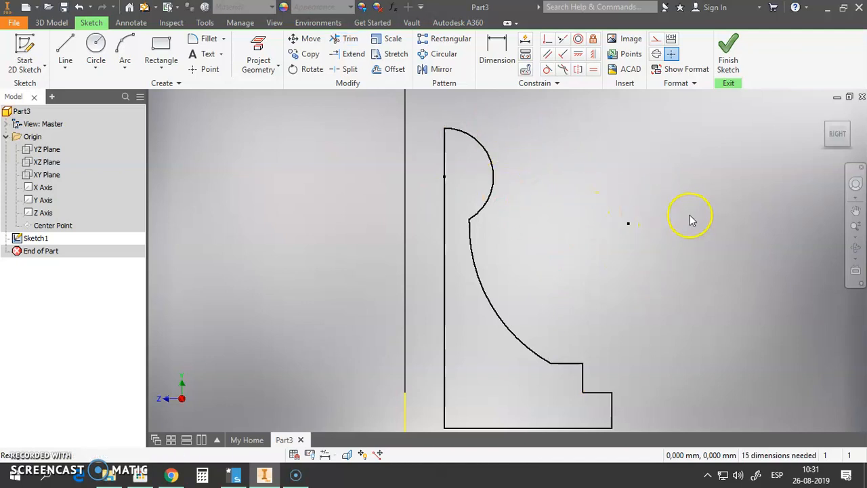
click(729, 48)
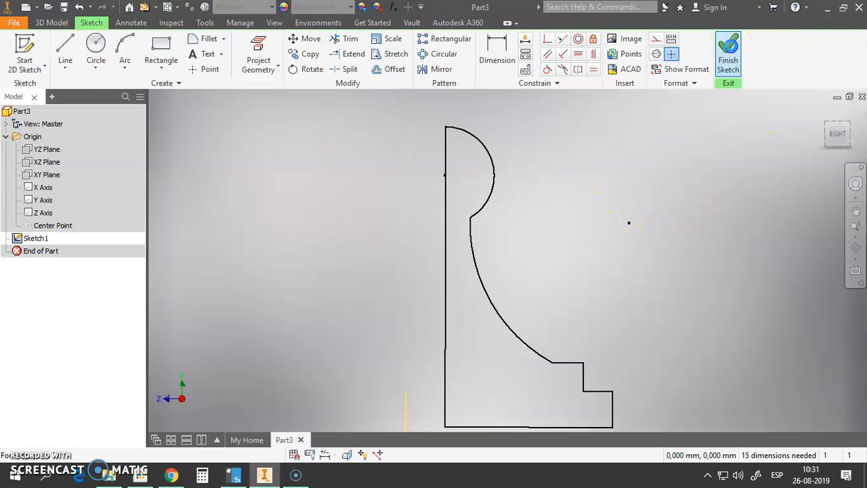
Step: Start a Revolve with full extents and select the closed pawn outline as its profile
scroll(513, 265, up, 3)
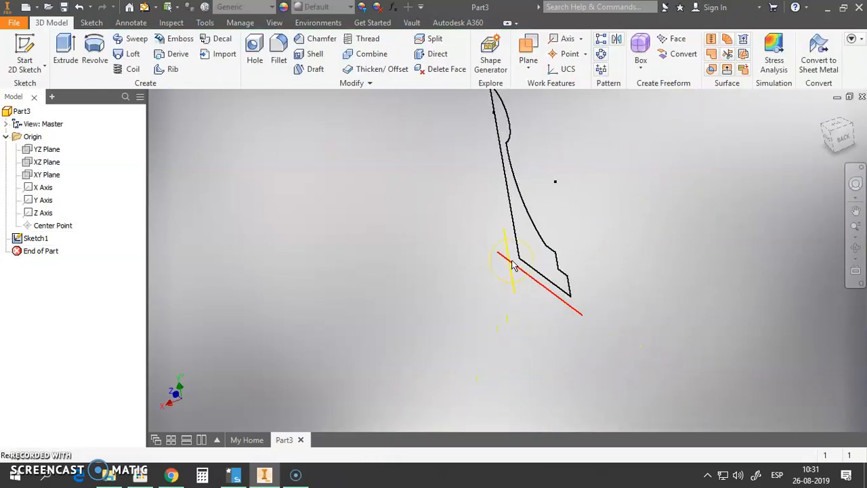
mouse_move(427, 220)
shift+middle_down()
mouse_move(420, 199)
mouse_move(409, 253)
mouse_move(488, 192)
mouse_move(556, 193)
mouse_move(561, 212)
shift+middle_up()
middle_drag(531, 166, 494, 243)
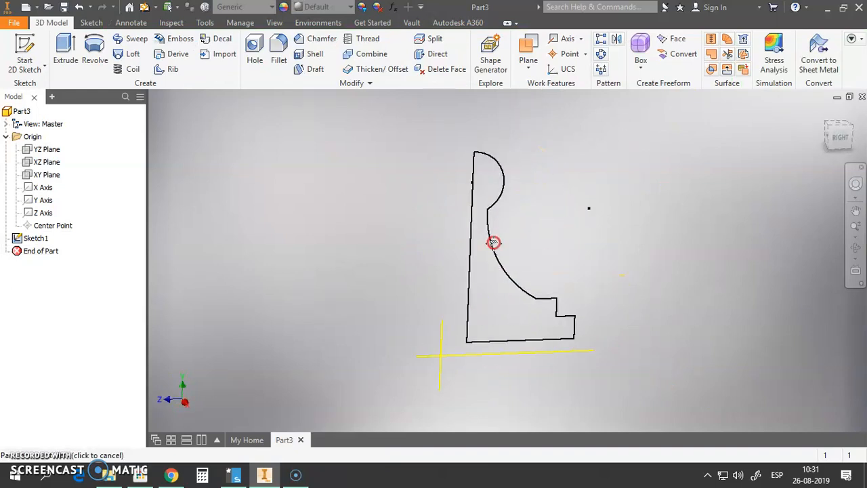
mouse_move(408, 282)
shift+middle_down()
mouse_move(424, 265)
mouse_move(414, 278)
shift+middle_up()
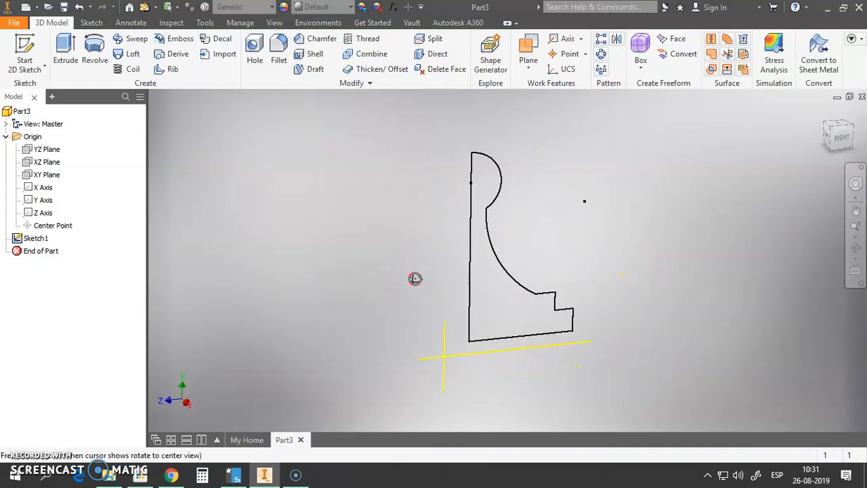
click(94, 47)
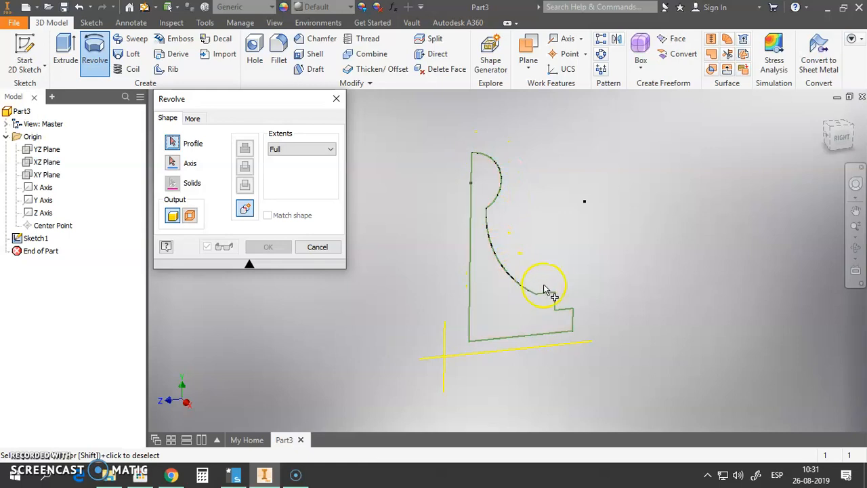
click(503, 305)
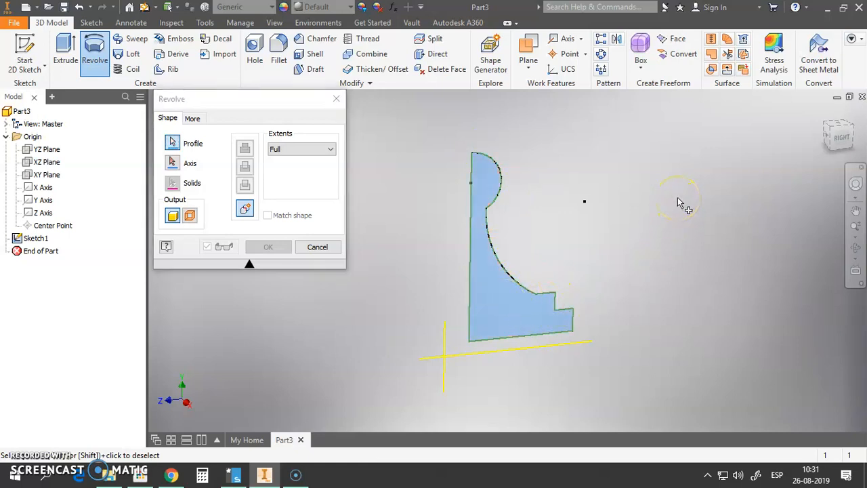
Step: Preview the revolve about the vertical origin axis and examine the centre of the shape from above
click(172, 164)
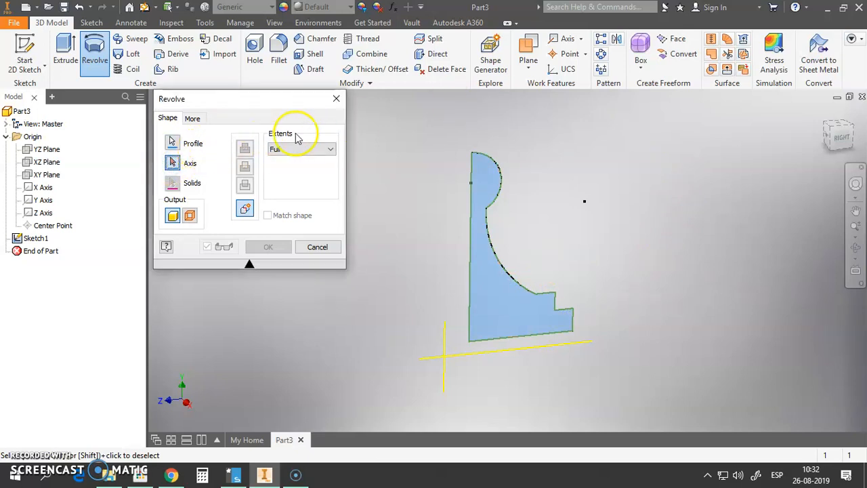
click(446, 339)
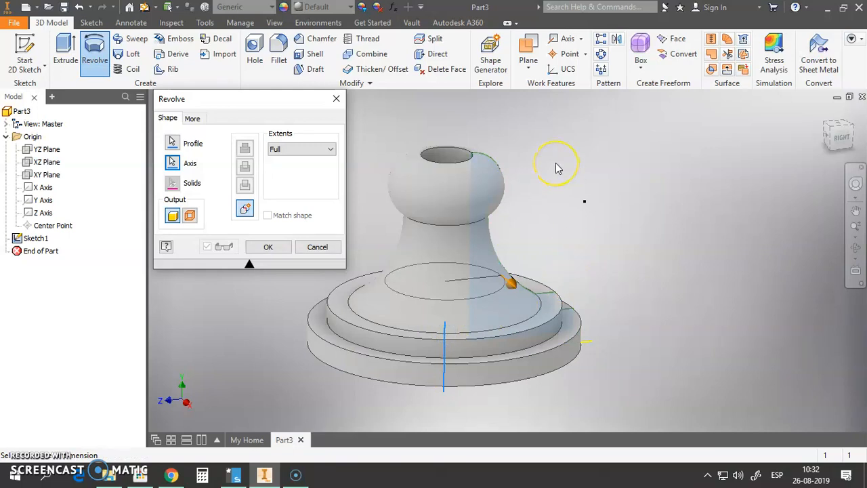
mouse_move(557, 164)
middle_down()
mouse_move(566, 190)
mouse_move(571, 168)
middle_up()
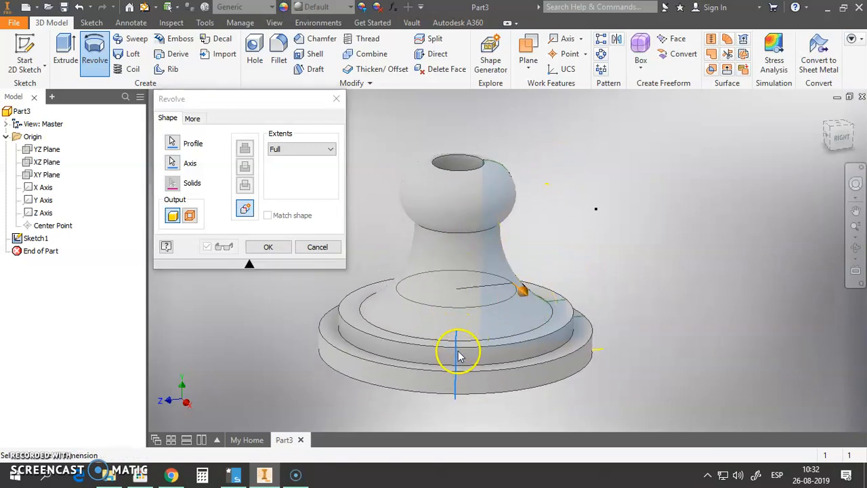
shift+middle_drag(449, 206, 458, 244)
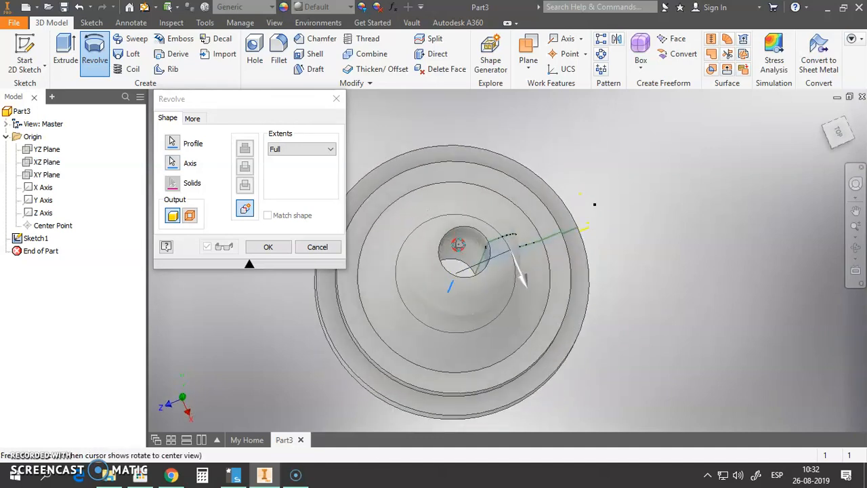
key(F5)
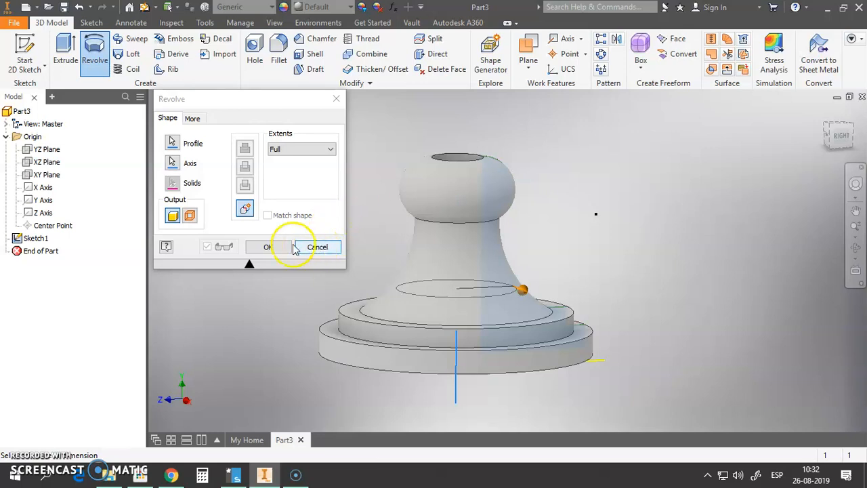
Step: Change the revolve axis to the profile's long vertical edge and inspect the preview
click(173, 163)
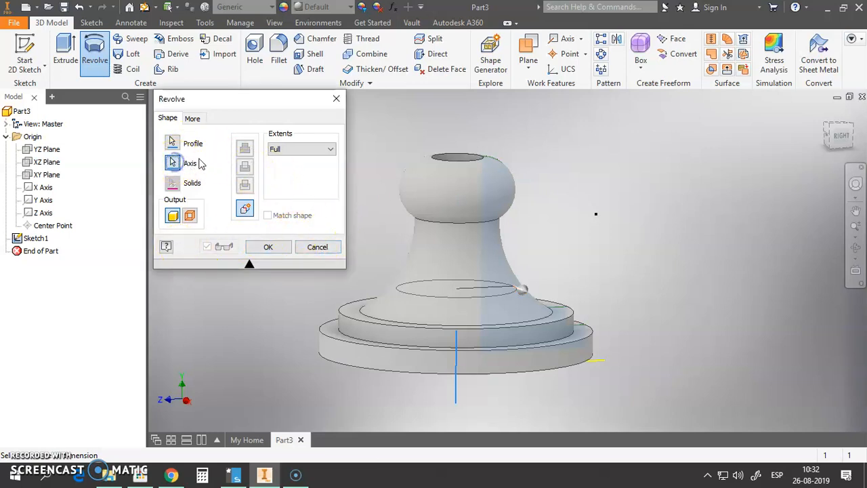
click(483, 238)
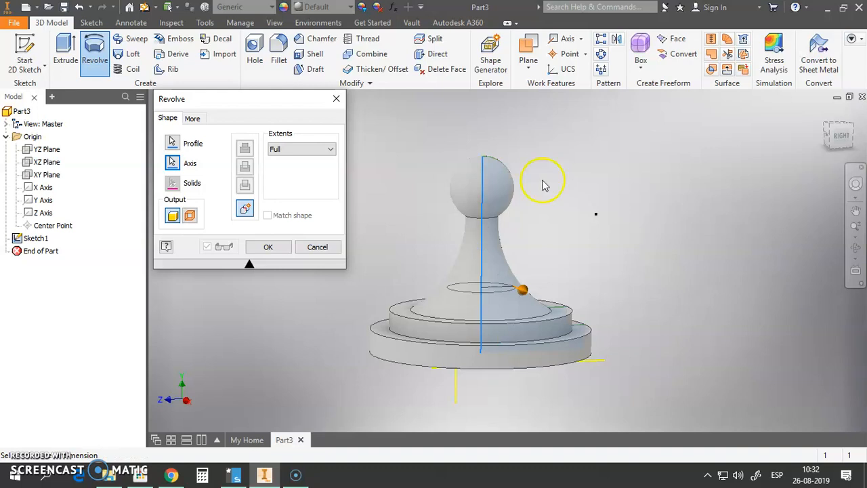
shift+middle_drag(553, 230, 521, 230)
Step: Change the revolve axis to the profile's bottom edge and inspect the preview from an angle
click(172, 163)
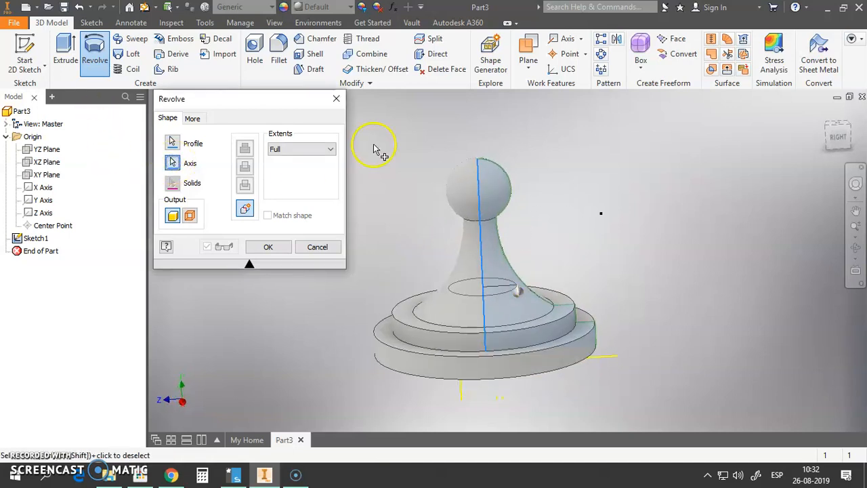
click(580, 348)
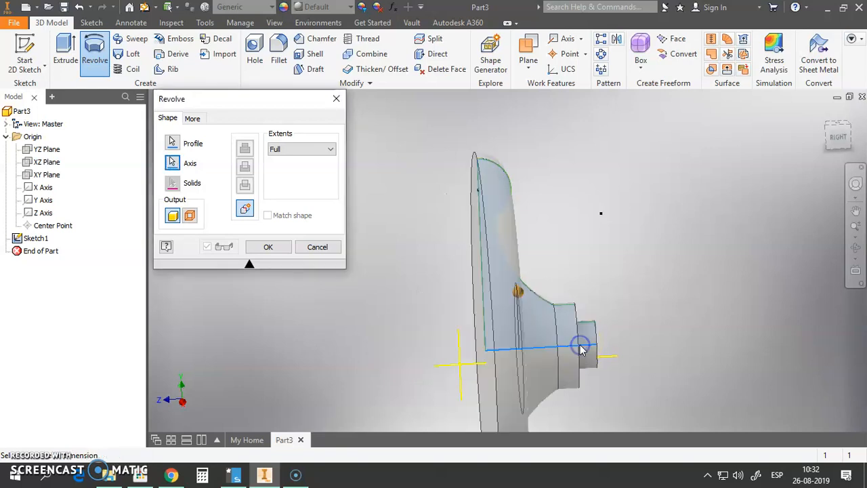
shift+middle_drag(623, 317, 658, 304)
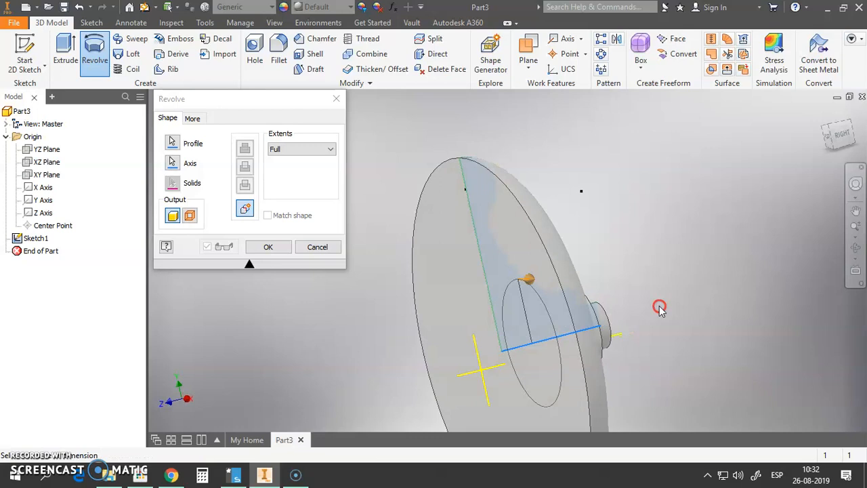
Step: Set the revolve axis back to the profile's long vertical edge and create the full revolution as a solid
click(175, 165)
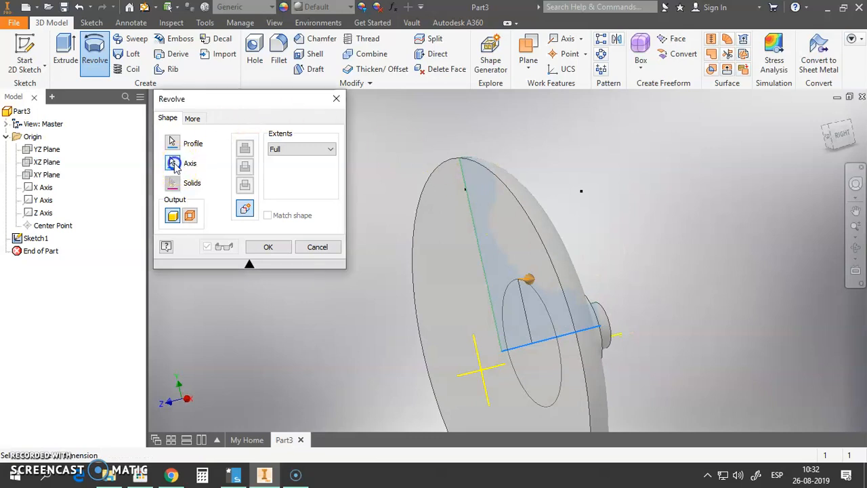
click(481, 248)
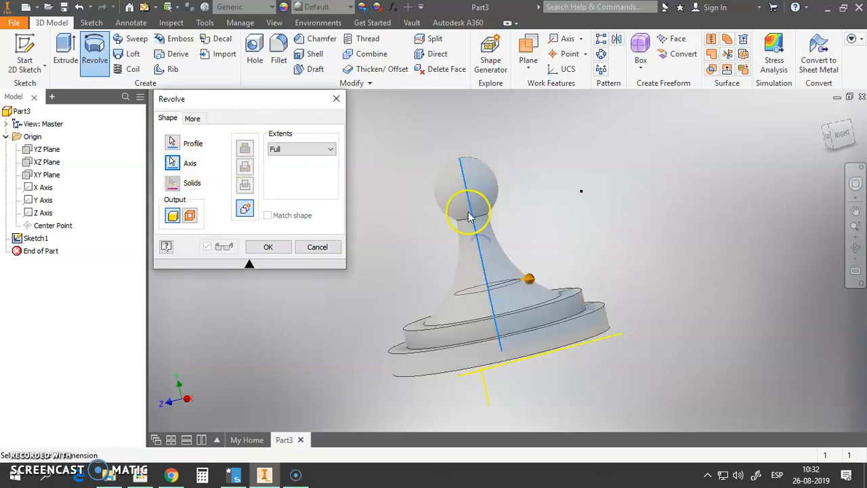
shift+middle_drag(526, 181, 604, 192)
click(276, 249)
shift+middle_drag(339, 258, 366, 240)
scroll(366, 240, down, 3)
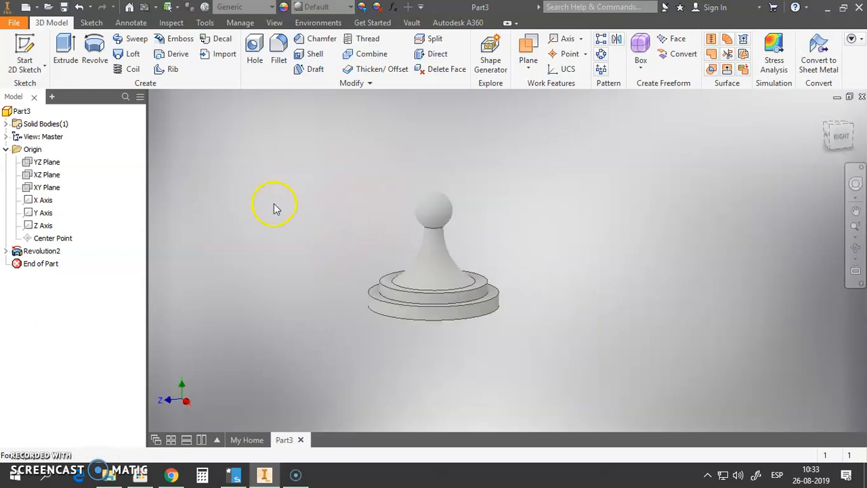
Step: Reopen the pawn profile sketch under the revolution feature for editing
click(6, 251)
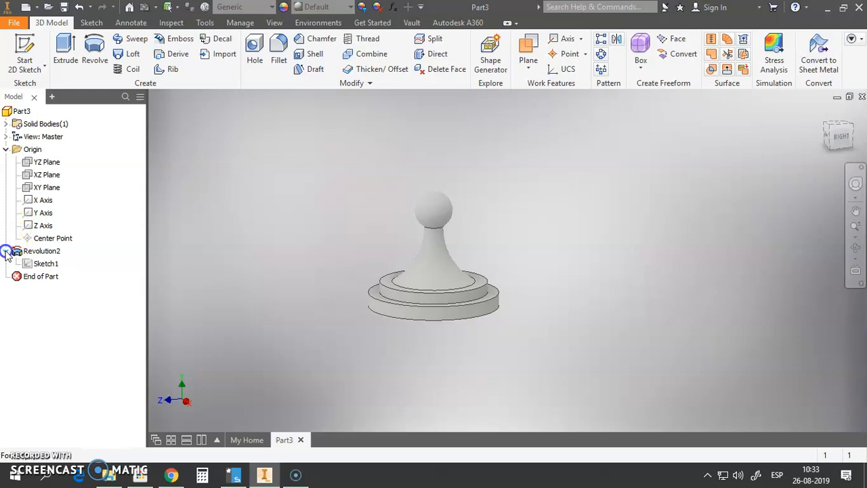
double_click(40, 264)
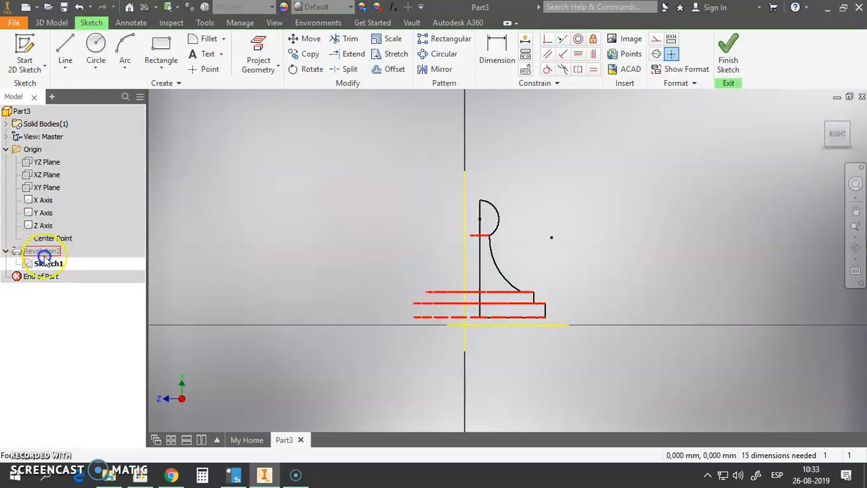
click(633, 254)
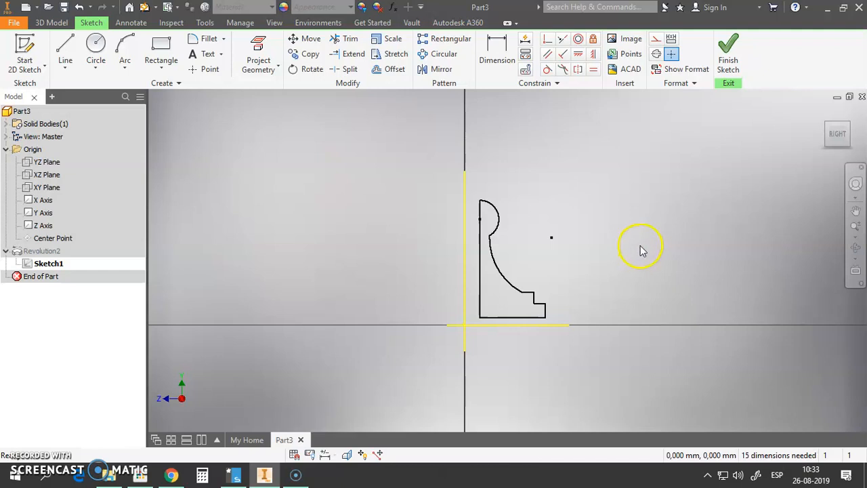
Step: Dimension the short horizontal edge of the base's upper step, next to the concave arc, at 1 mm
scroll(524, 317, up, 5)
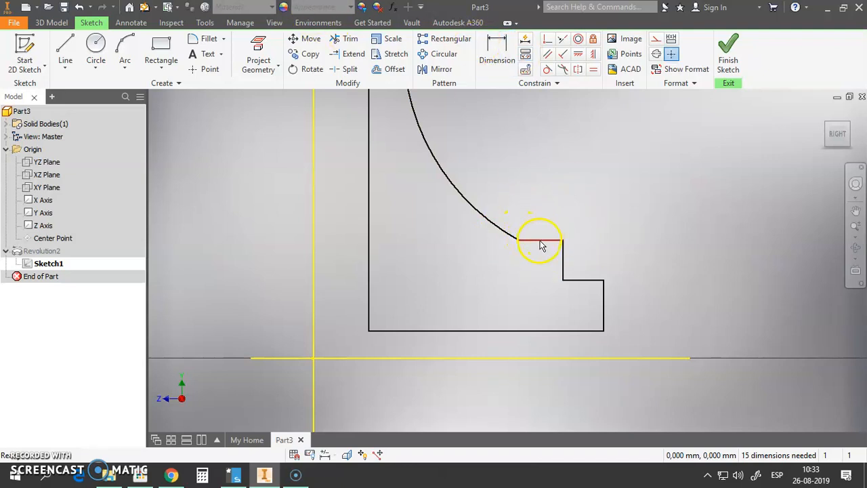
click(497, 51)
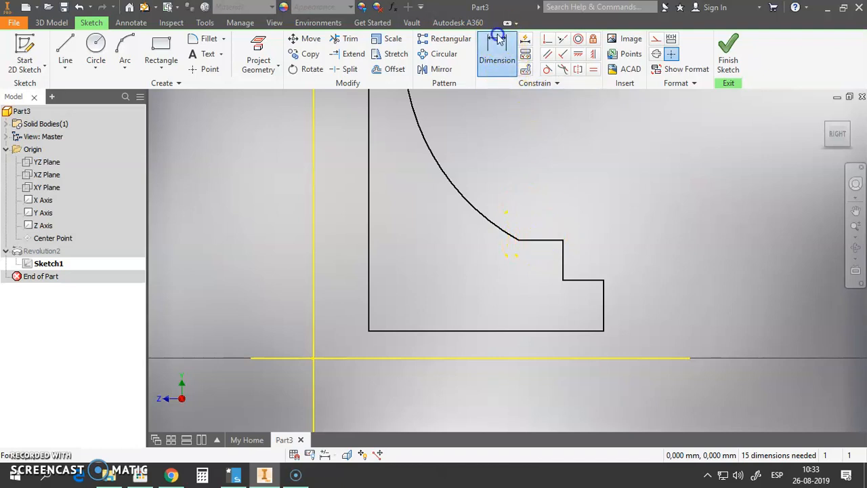
click(536, 239)
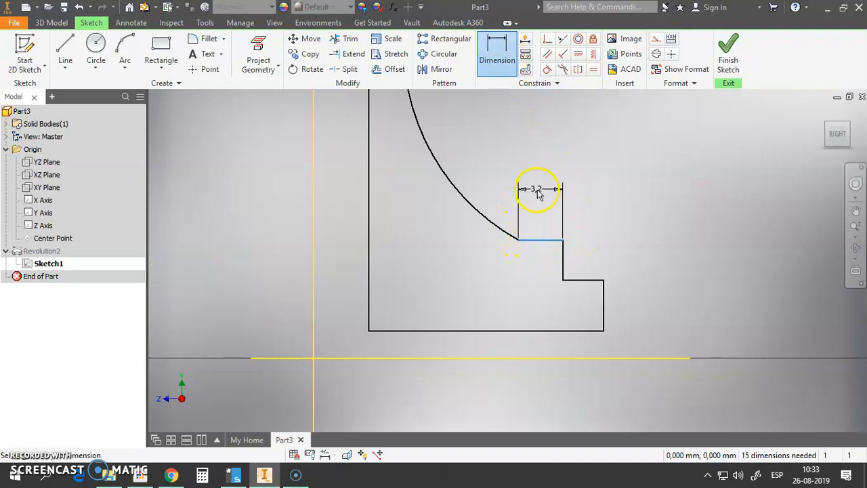
click(539, 193)
text(1)
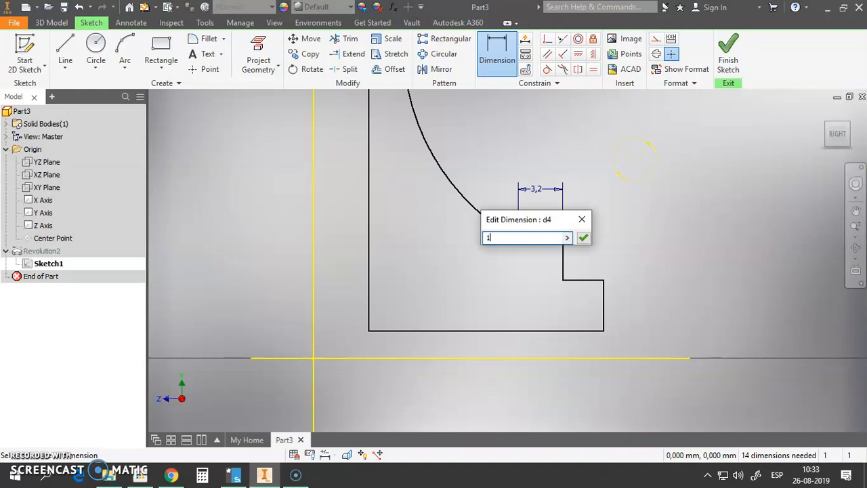
key(Return)
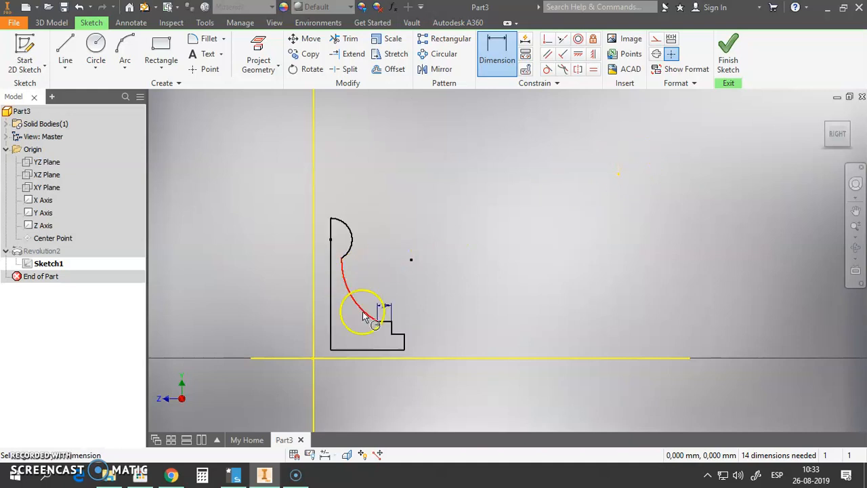
Step: Dimension the vertical edges of the base's upper and lower steps at 1 mm each
scroll(387, 330, up, 5)
click(410, 332)
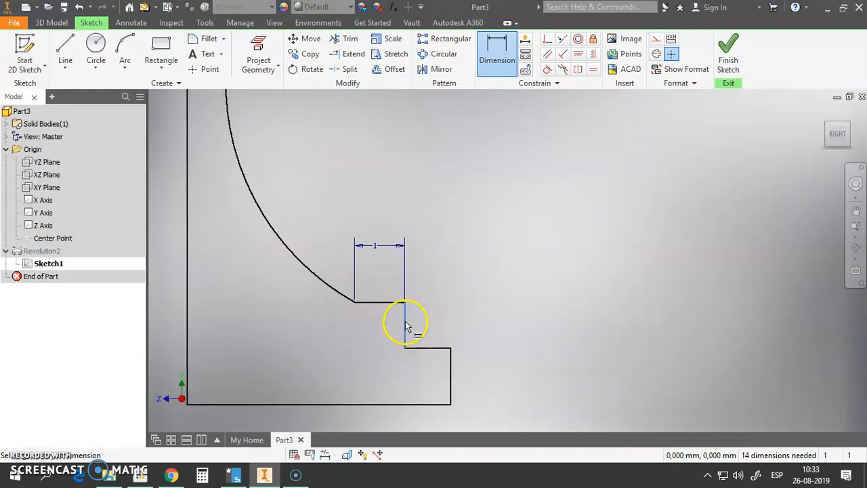
click(441, 330)
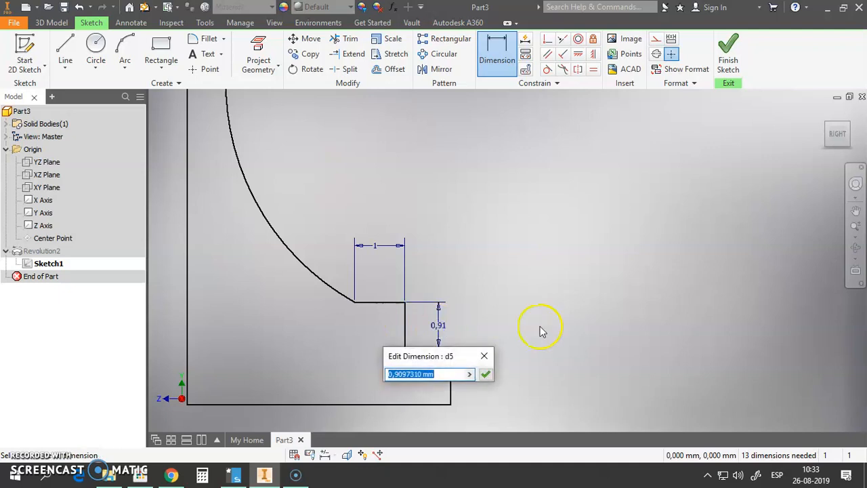
text(1)
key(Return)
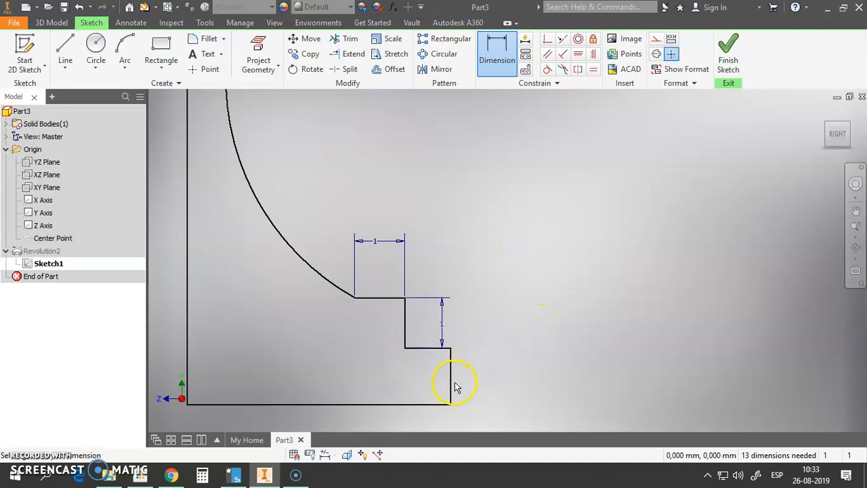
click(451, 386)
click(489, 371)
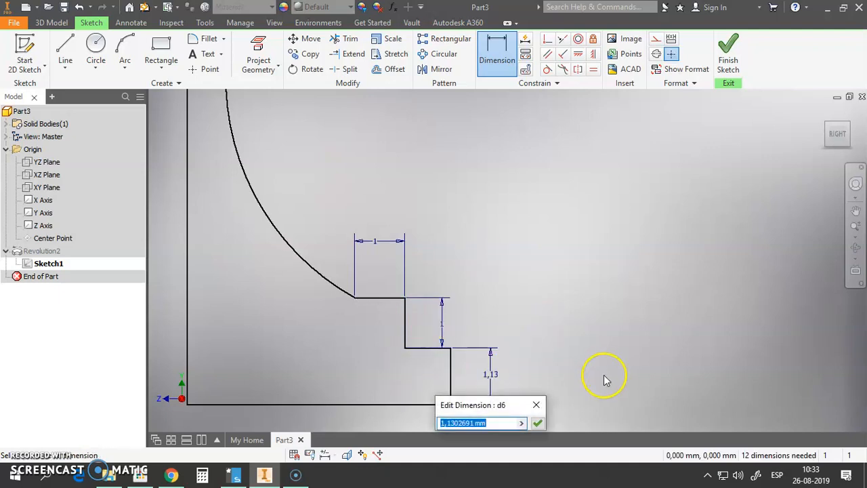
text(1)
key(Return)
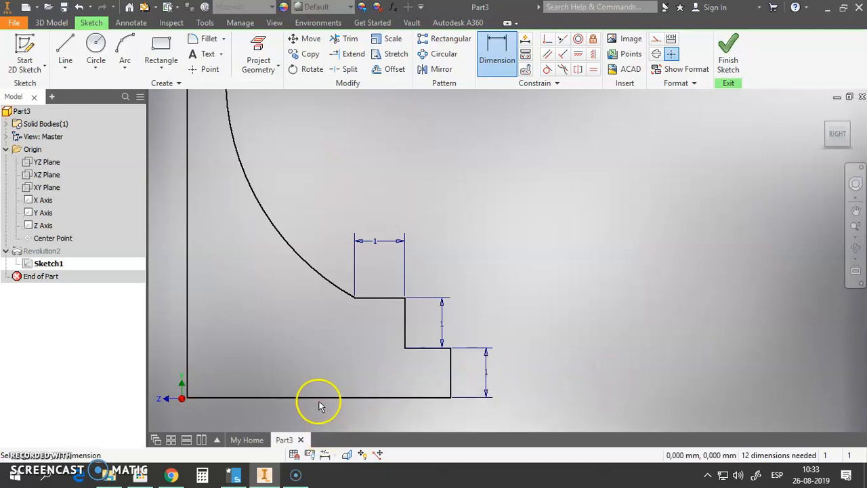
Step: Dimension the profile's bottom edge and set its length to 8 mm
middle_drag(321, 357, 389, 223)
scroll(403, 233, down, 4)
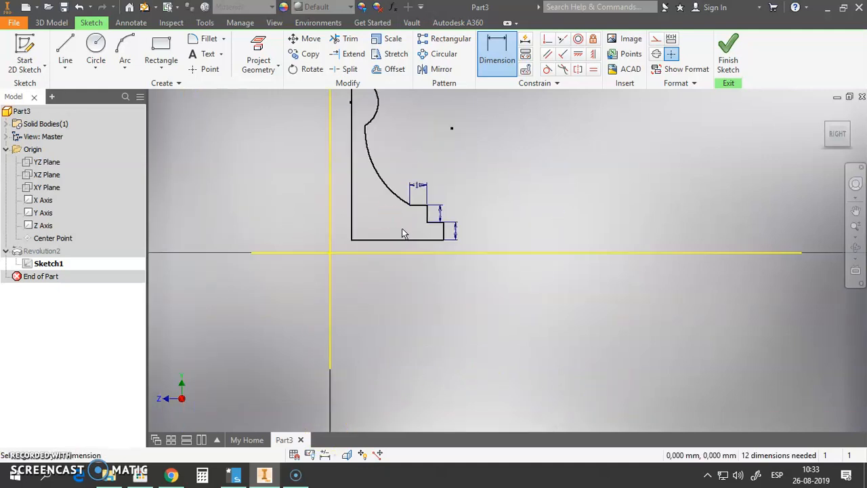
scroll(402, 231, up, 4)
click(401, 230)
click(409, 246)
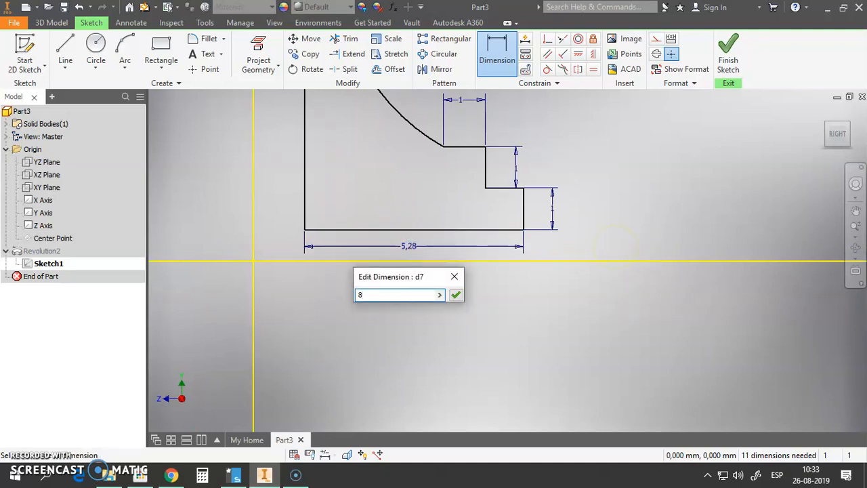
key(Return)
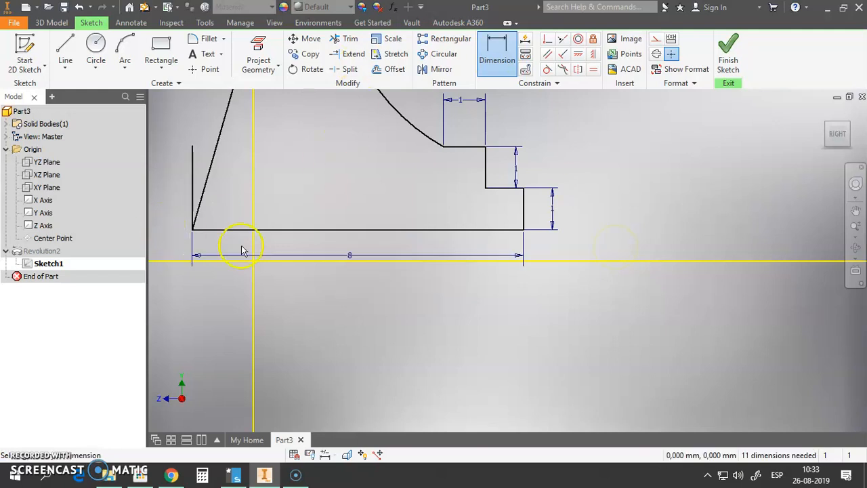
Step: Try a Vertical constraint on the slanted long edge, and undo it together with the bottom edge's 8 mm length
scroll(351, 197, down, 5)
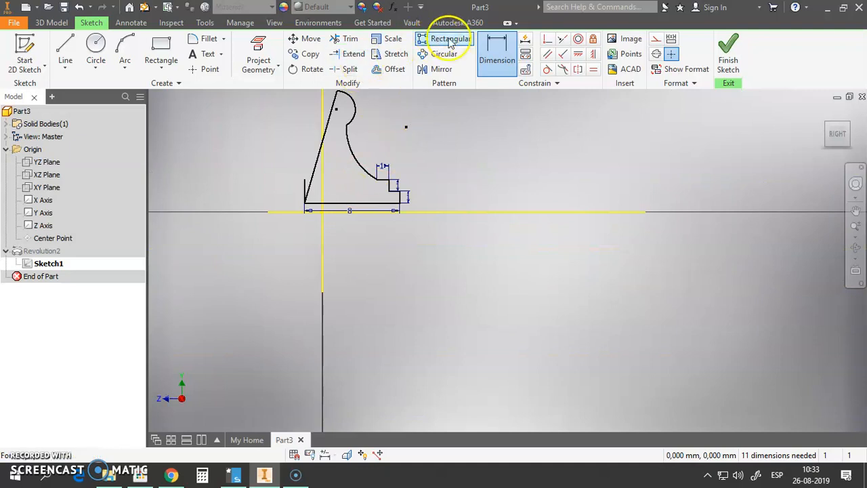
click(326, 127)
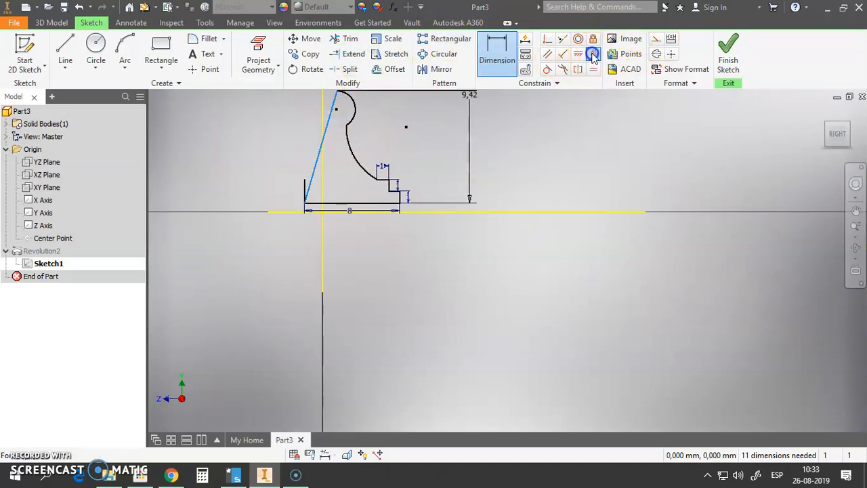
click(594, 55)
click(327, 126)
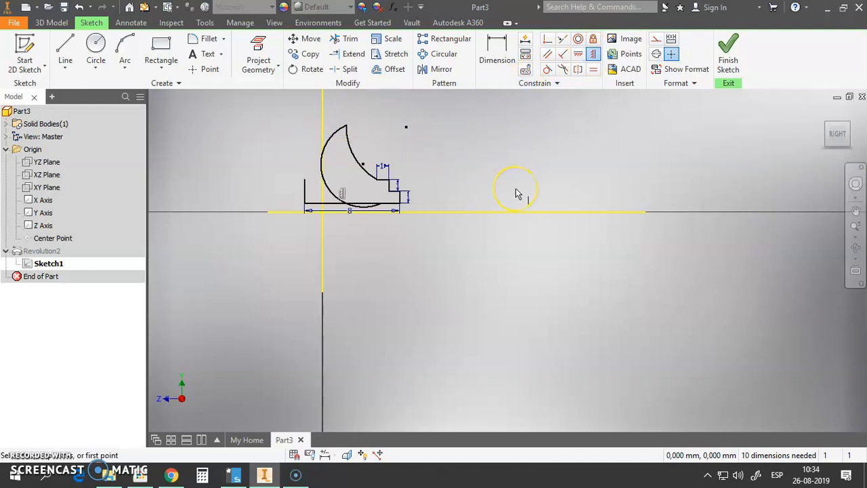
key(ctrl+z)
key(ctrl+z)
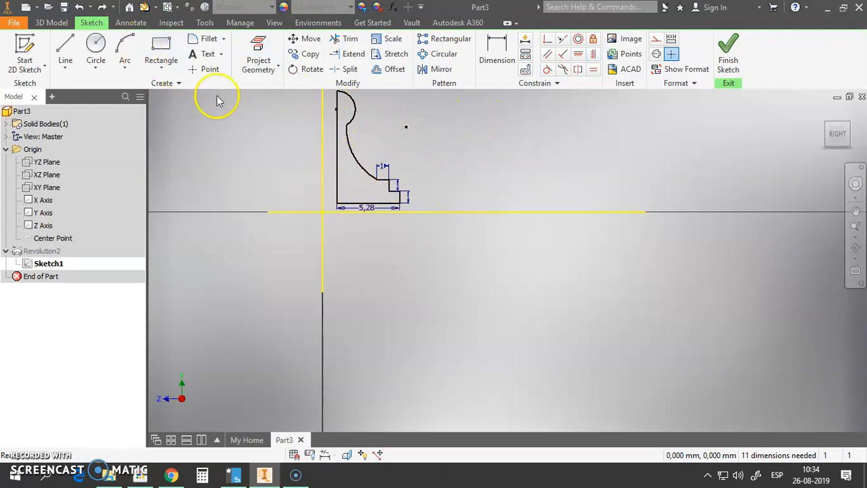
Step: Try a Vertical constraint on the profile's long straight edge twice, undoing it each time
click(595, 56)
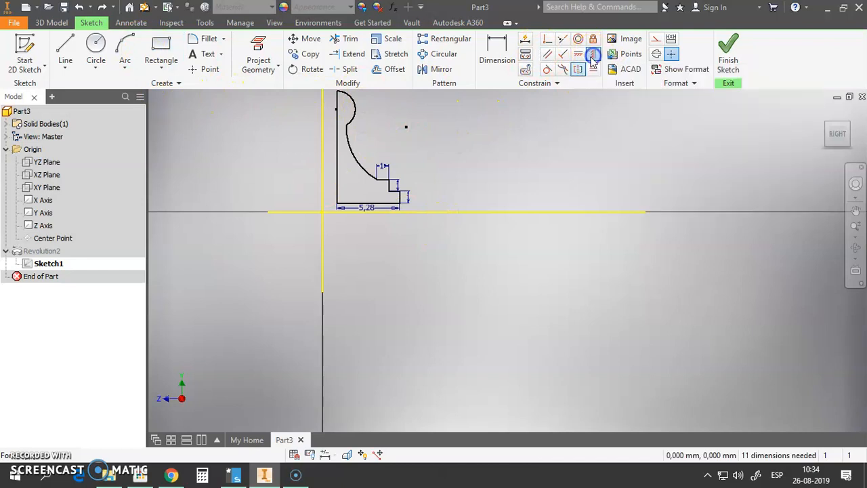
click(340, 169)
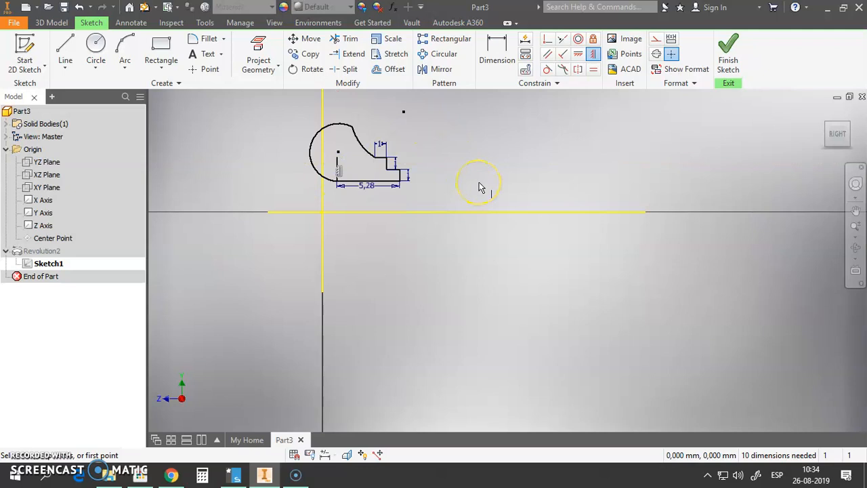
key(ctrl+z)
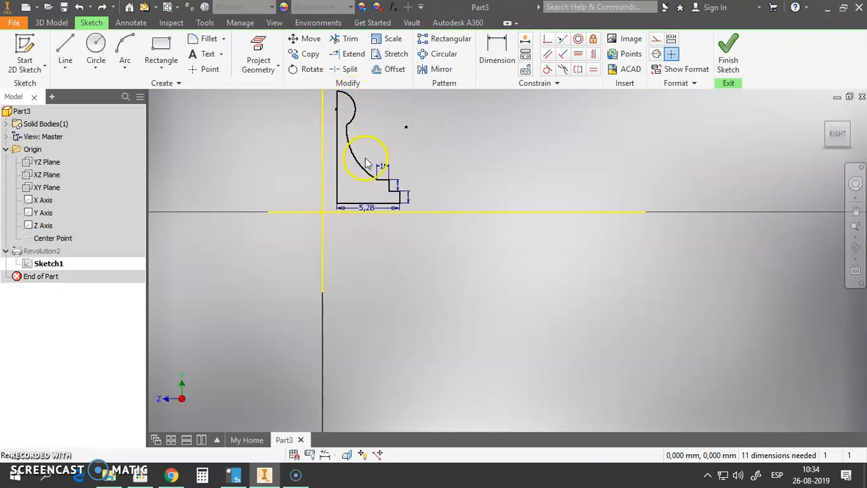
click(593, 54)
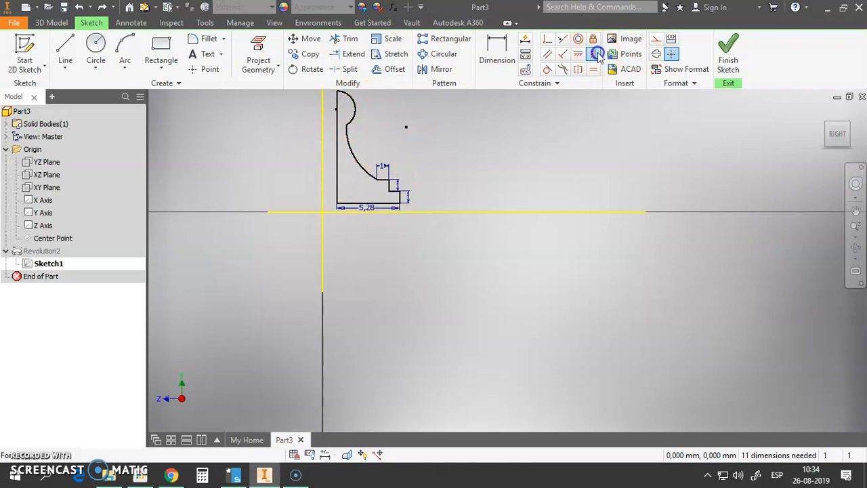
click(339, 163)
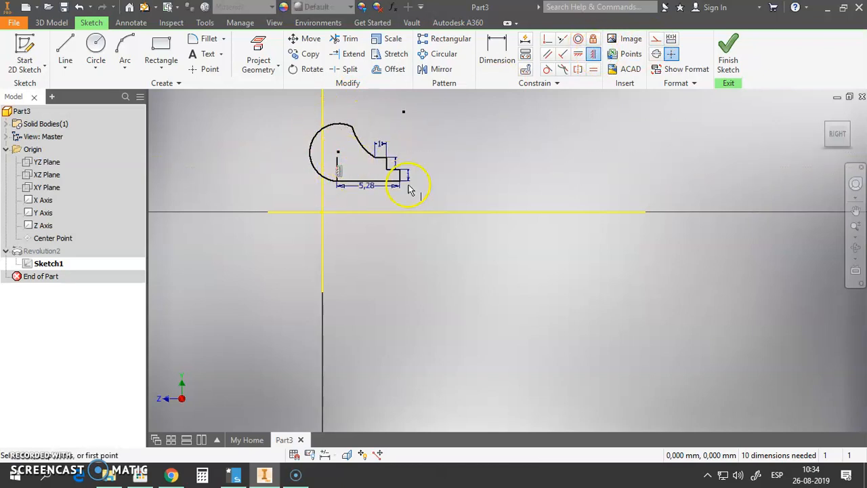
key(ctrl+z)
click(493, 180)
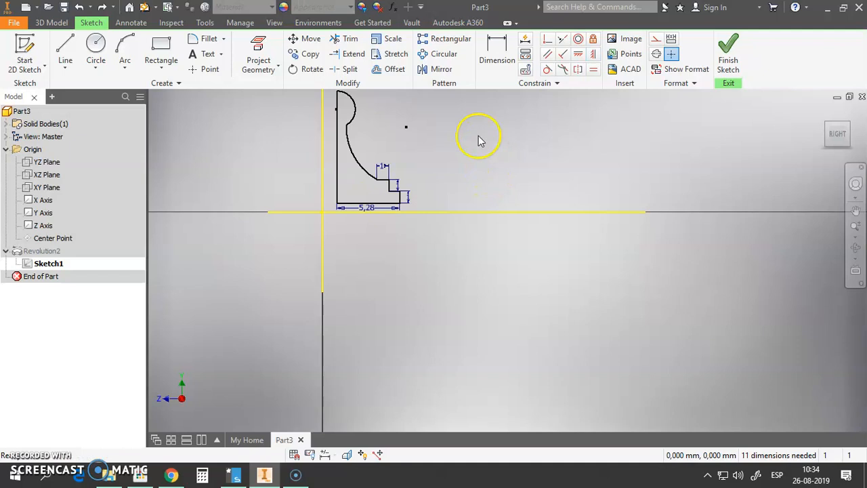
Step: Dimension the height from the bottom edge to the head arc's centre, accepting the value as drawn
click(497, 46)
click(349, 210)
click(337, 107)
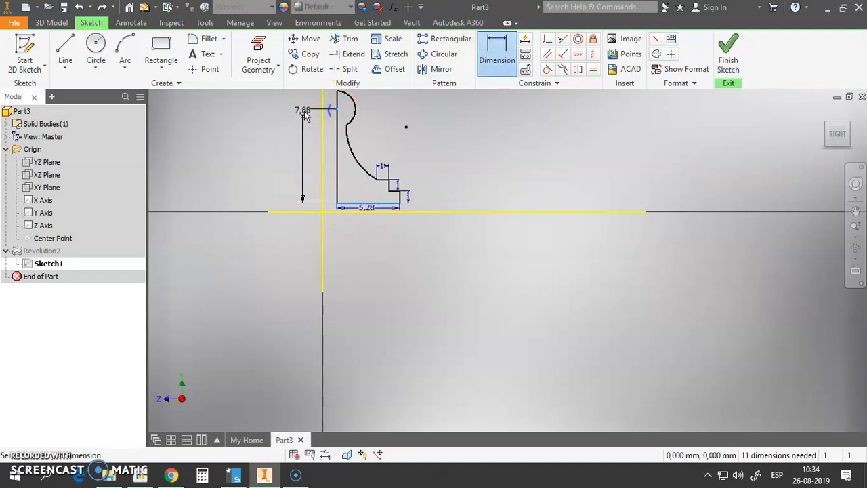
click(262, 152)
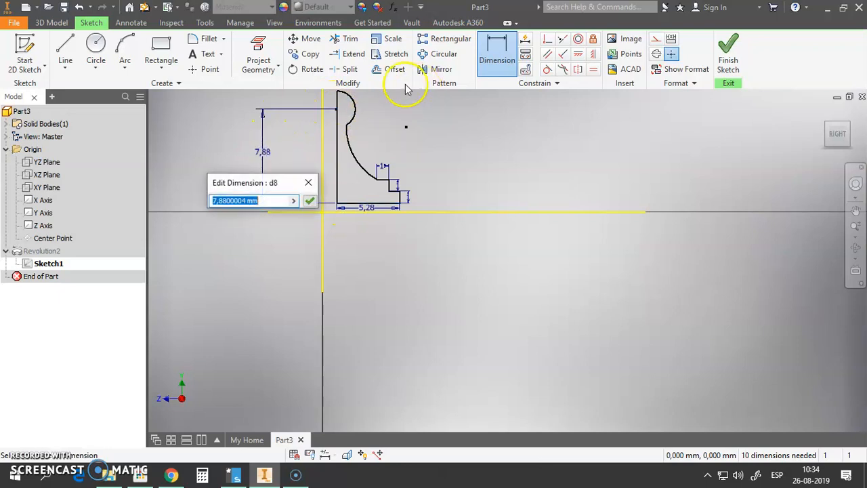
click(309, 201)
Step: Dimension the radii of the head arc and the concave body arc, accepting the values as drawn
click(354, 111)
click(426, 113)
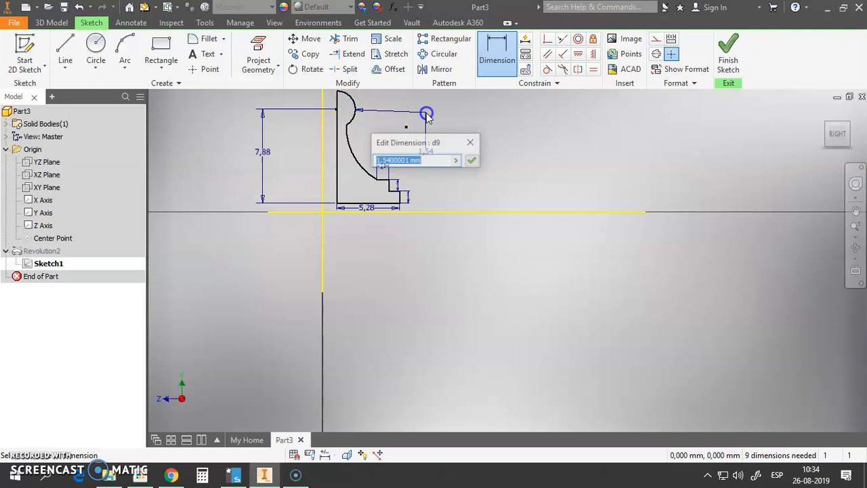
click(471, 160)
click(357, 162)
click(364, 147)
click(411, 196)
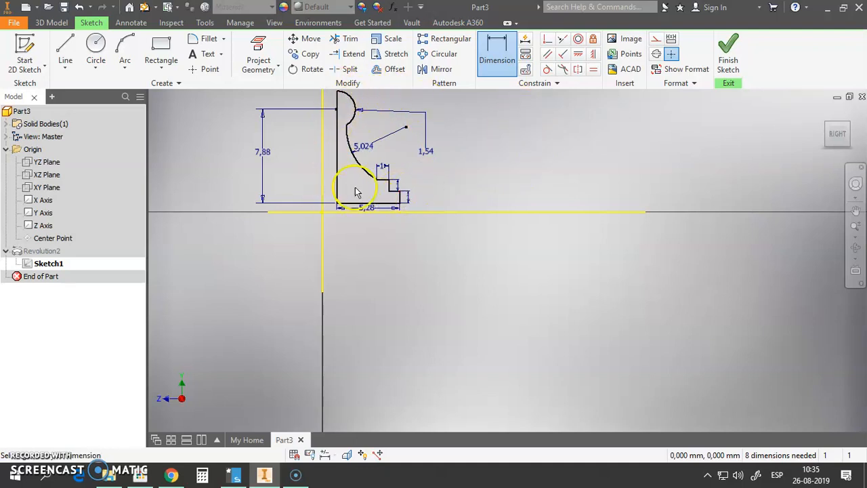
Step: Try to constrain the dimensioned profile's long straight edge as vertical
click(593, 54)
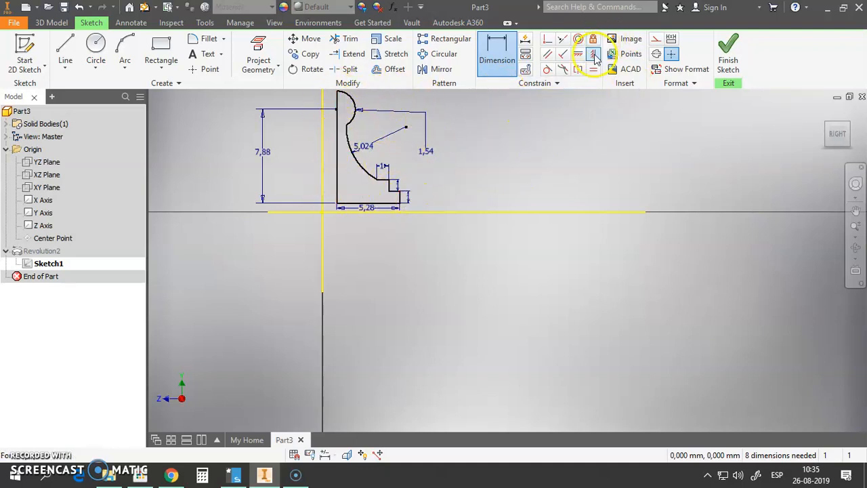
click(342, 172)
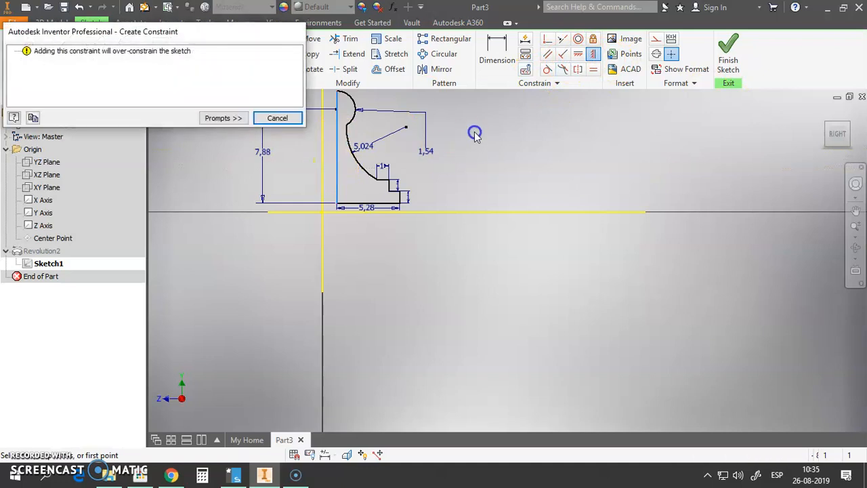
click(276, 117)
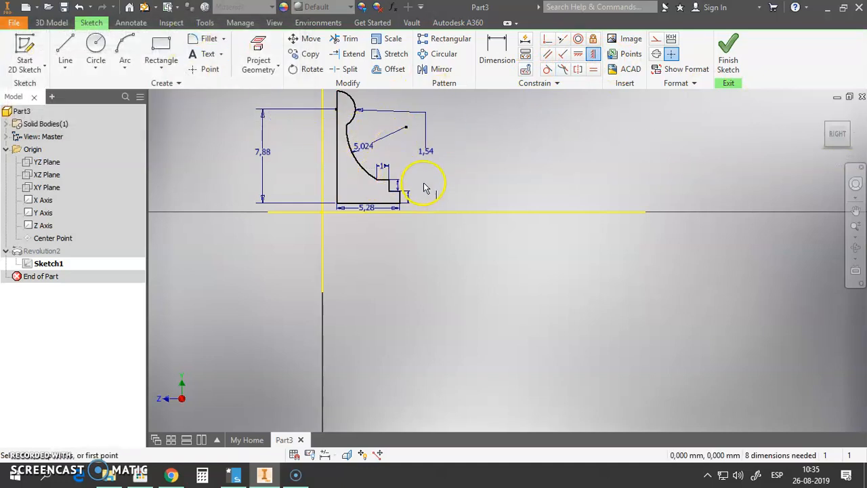
Step: Set the height from the bottom edge to the head arc's centre to 8 mm
middle_drag(424, 183, 483, 240)
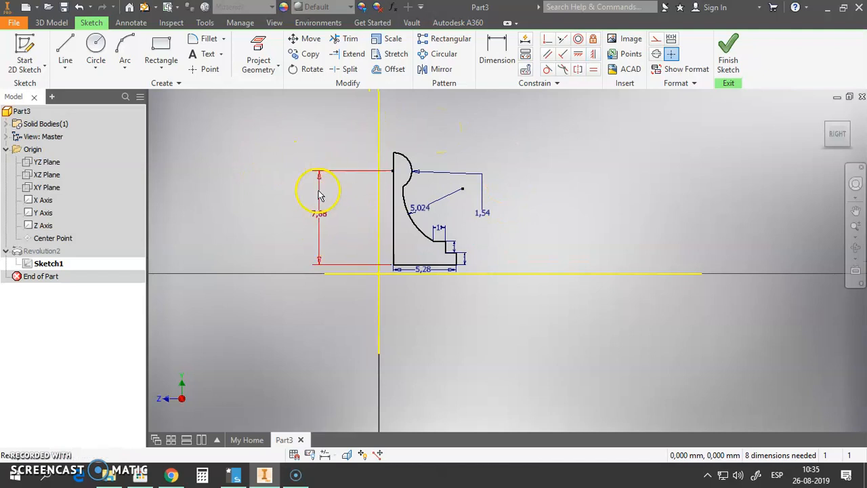
click(320, 214)
click(320, 213)
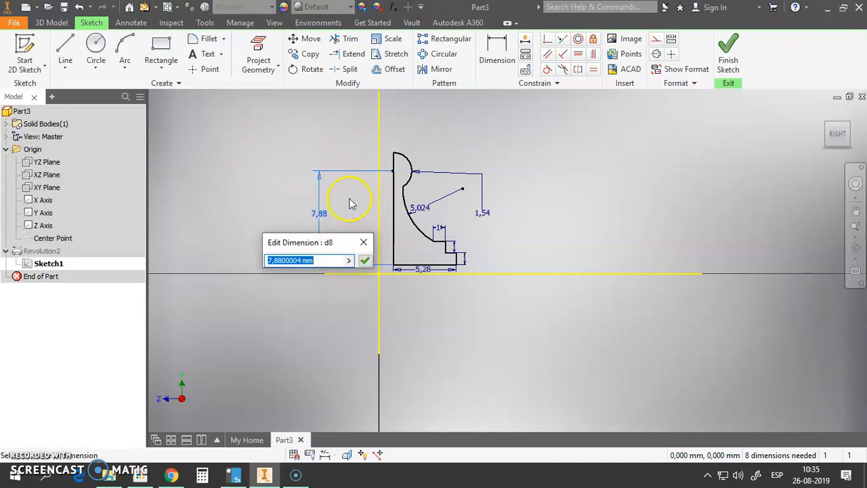
text(8)
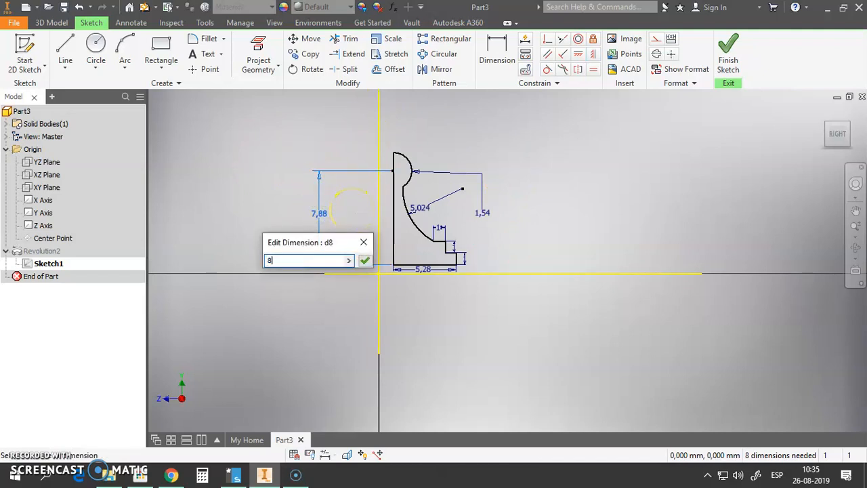
key(Return)
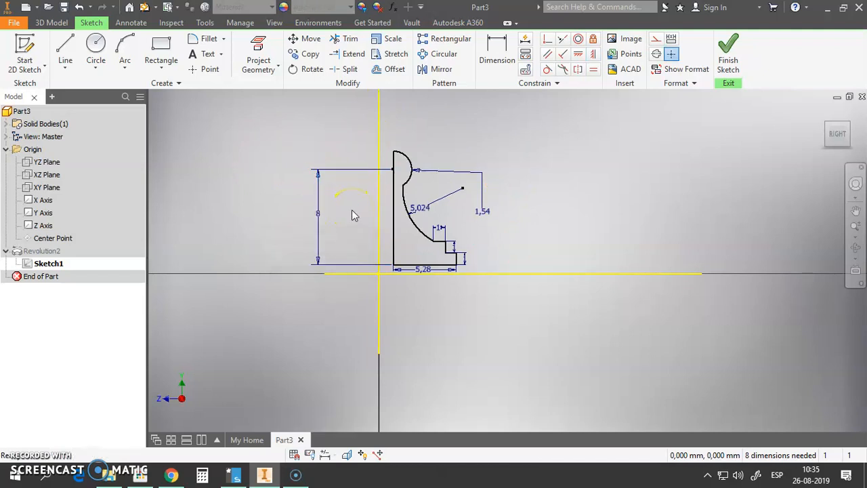
Step: Set the head arc's radius to 1.5 mm and delete the radius dimension of the concave body arc
click(487, 221)
text(1,)
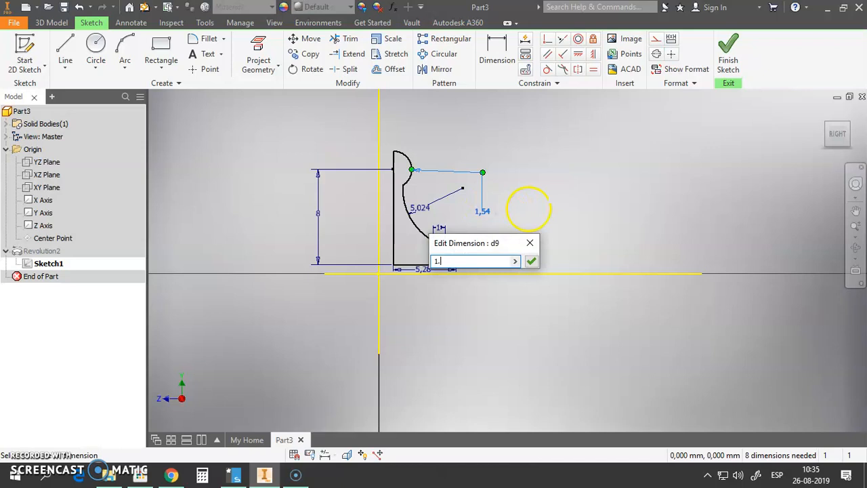
text(5)
key(Return)
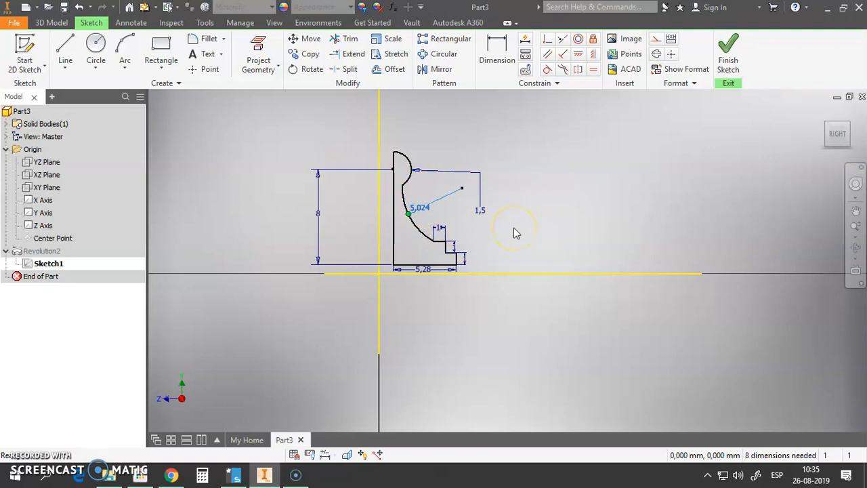
key(Delete)
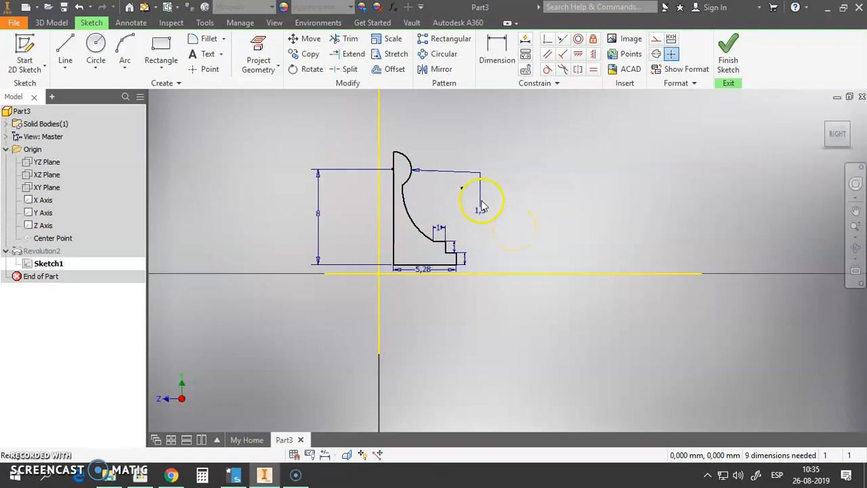
Step: Try a base width of 4 mm for the profile and undo the change
double_click(424, 273)
text(4)
key(Return)
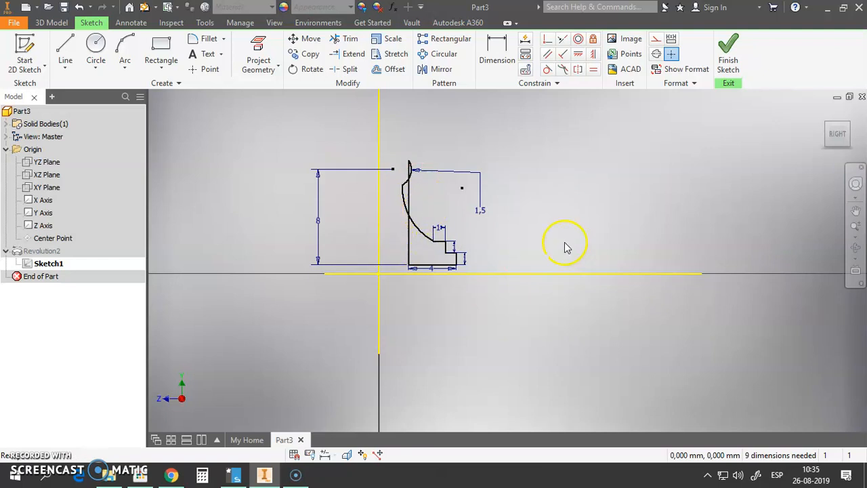
key(ctrl+z)
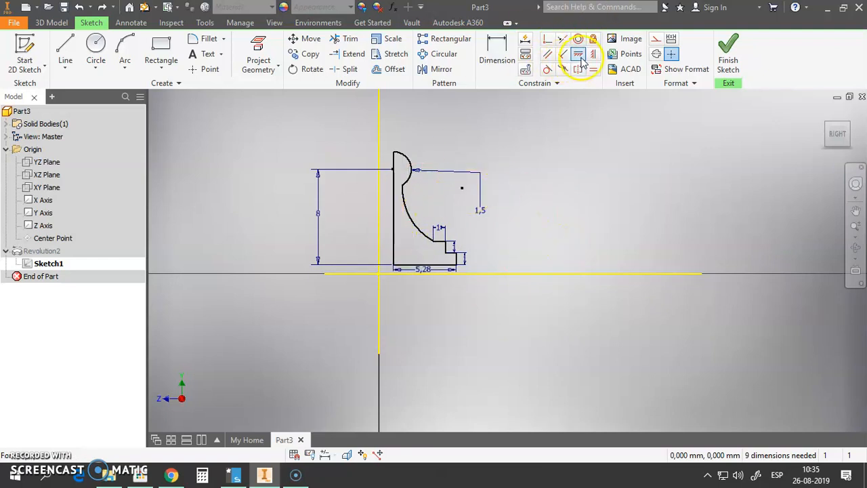
Step: Dimension the distance between the profile's long straight edge and the sketch's vertical axis as 1 mm
click(498, 46)
click(394, 212)
click(378, 164)
click(353, 124)
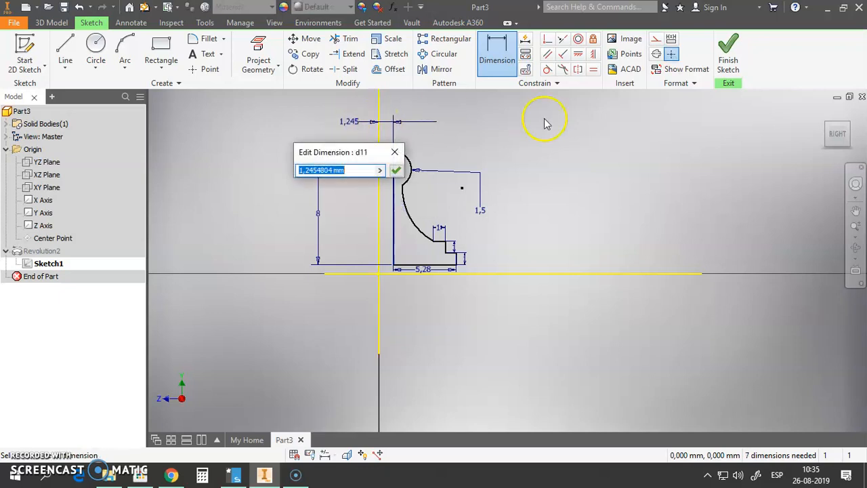
text(1)
key(Return)
Step: Set the width of the profile's bottom edge to 4 mm
click(419, 269)
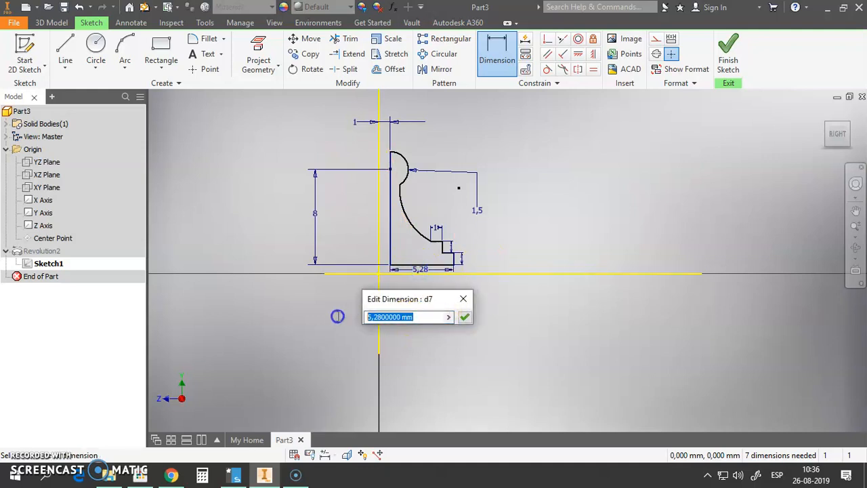
text(4)
key(Return)
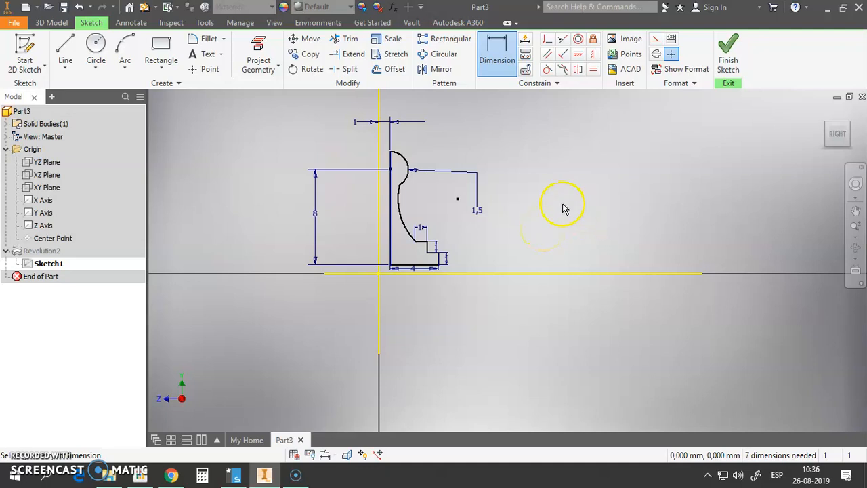
Step: Finish the sketch edit to update the revolved pawn and inspect the solid from another angle
click(731, 48)
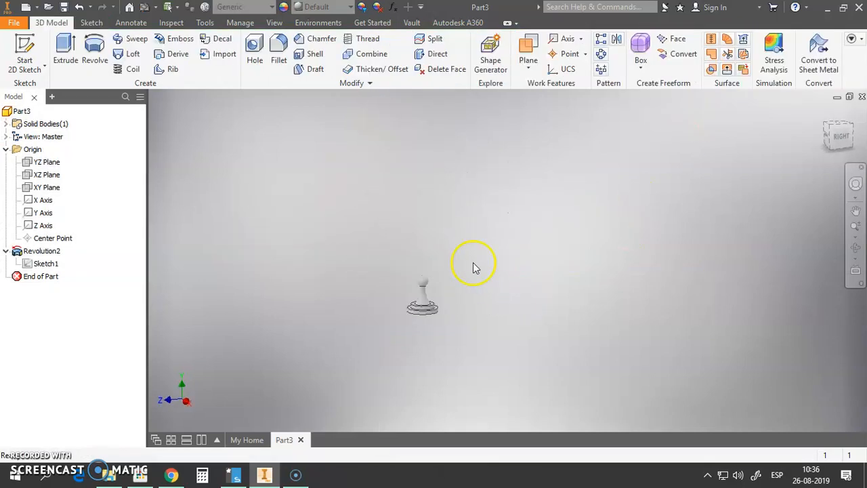
scroll(434, 312, up, 5)
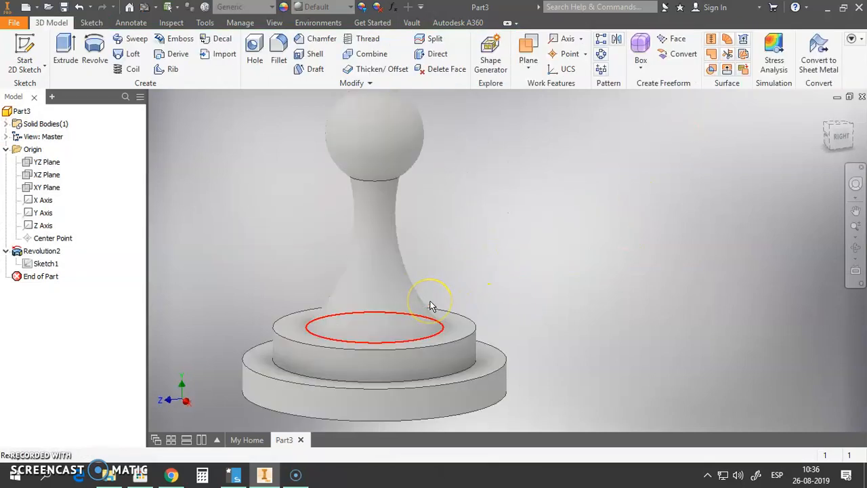
click(453, 264)
shift+middle_drag(453, 264, 377, 272)
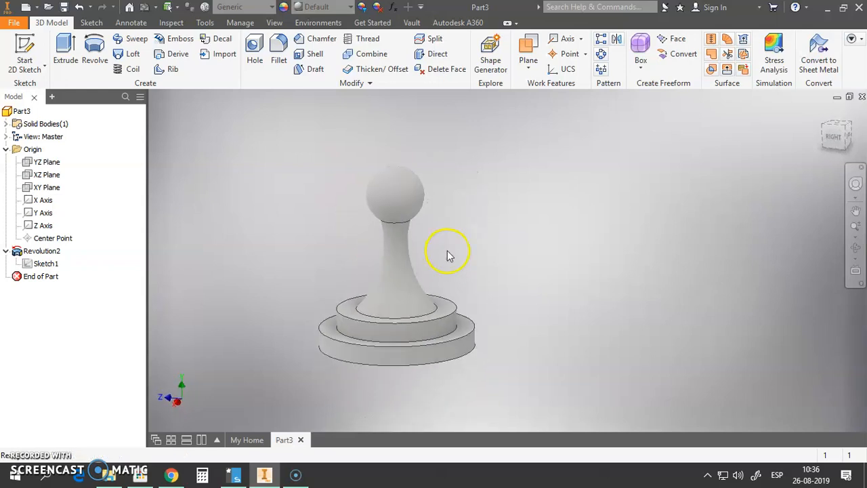